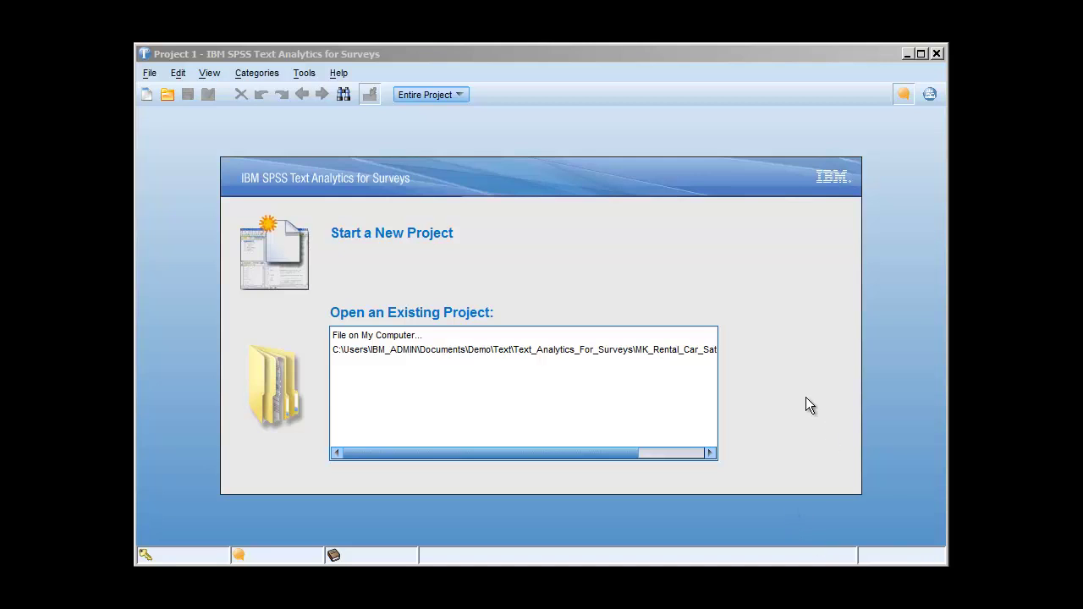
- Start a new project using the SPSS Statistics file MK_Rental_Car_Satisfaction_Survey_V2.sav as the data source
{"action": "left_click", "coordinate": [408, 232]}
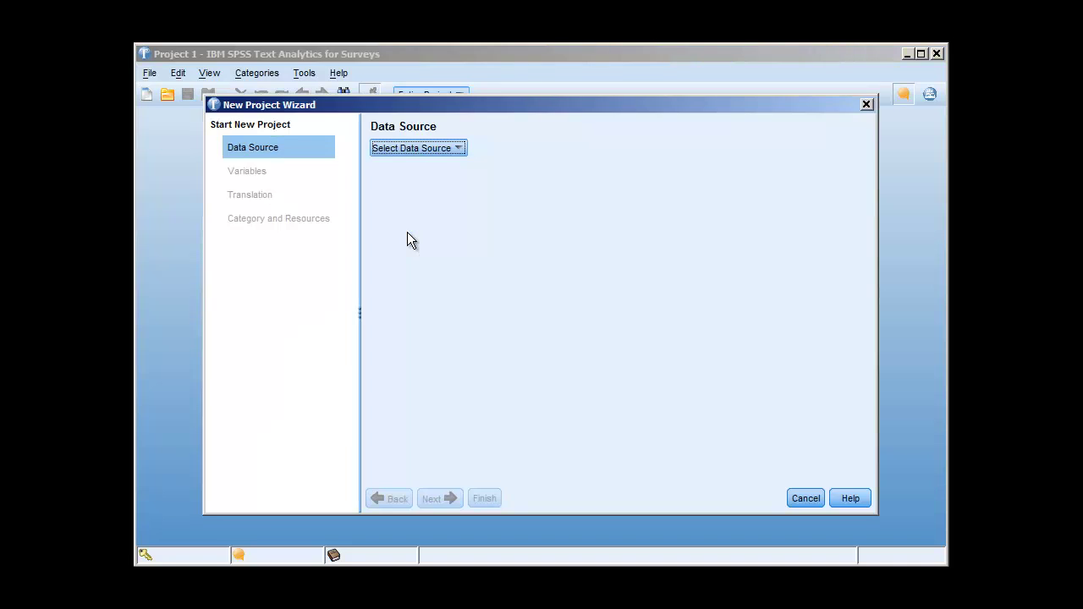
{"action": "left_click", "coordinate": [419, 149]}
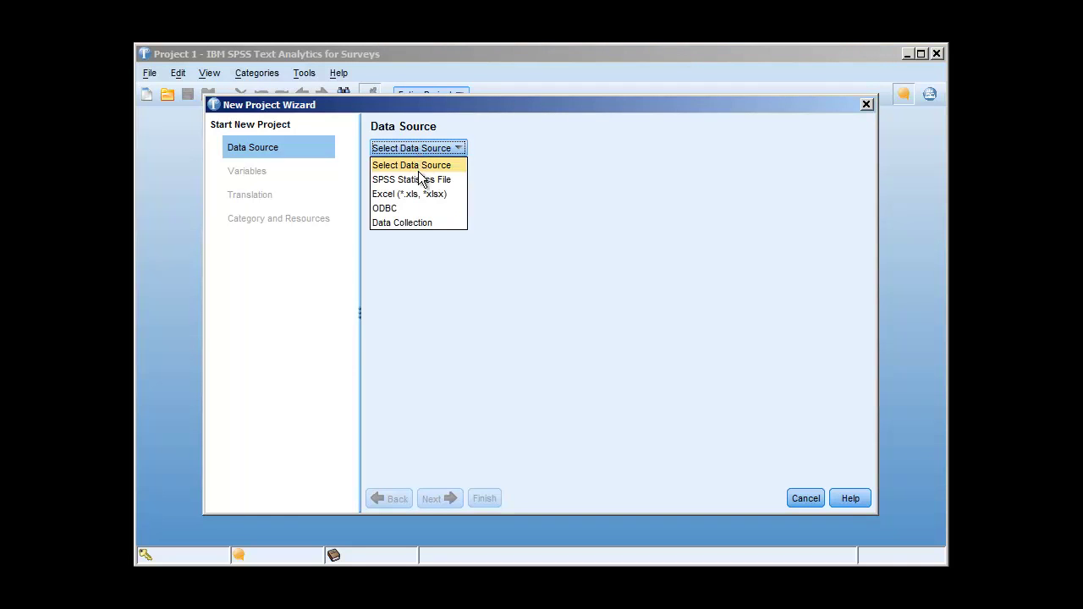
{"action": "left_click", "coordinate": [421, 181]}
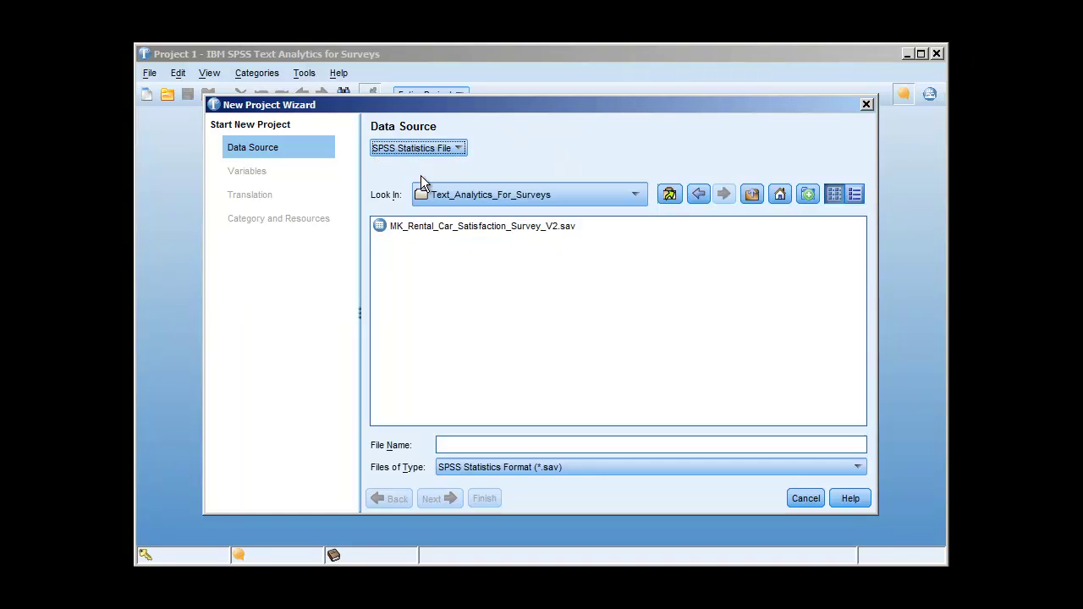
{"action": "left_click", "coordinate": [474, 225]}
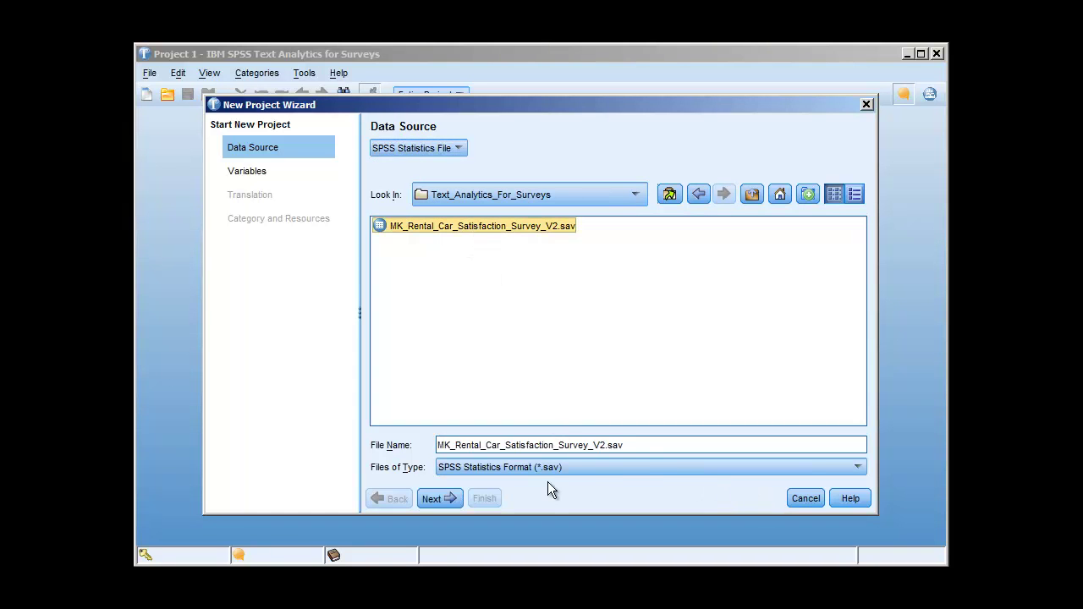
{"action": "left_click", "coordinate": [438, 499]}
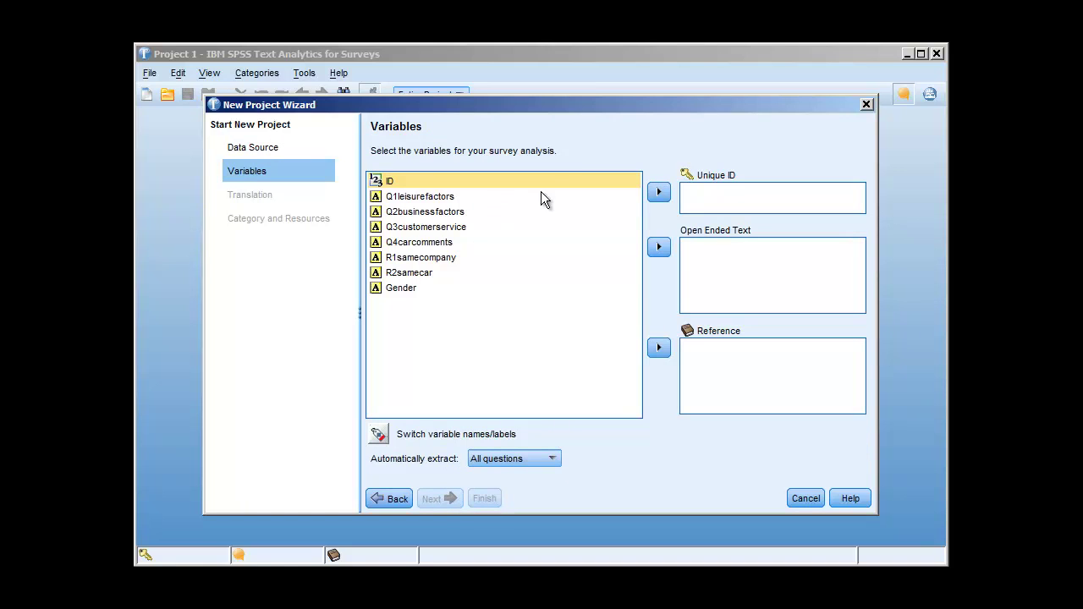
- Assign ID as the unique ID, Q3customerservice as the open-ended text and Gender as the reference variable
{"action": "left_click", "coordinate": [657, 194]}
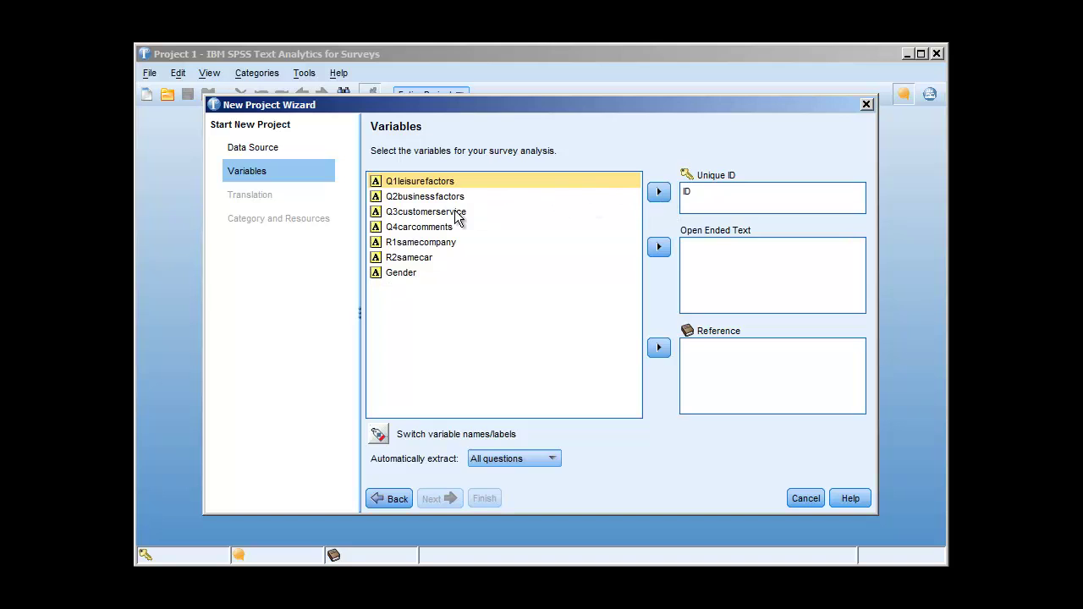
{"action": "left_click", "coordinate": [457, 213]}
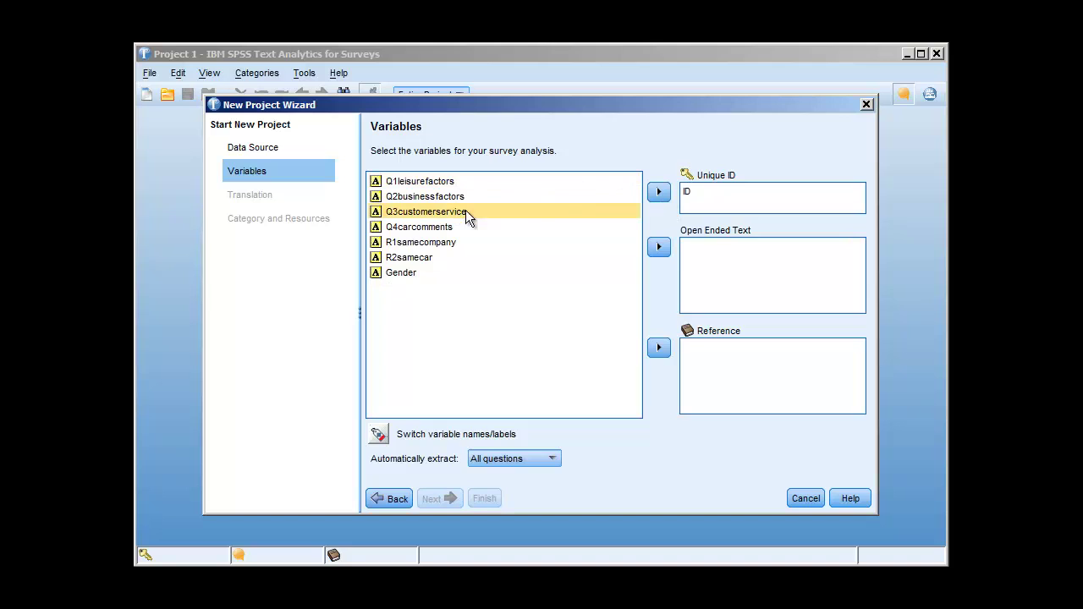
{"action": "left_click", "coordinate": [660, 248]}
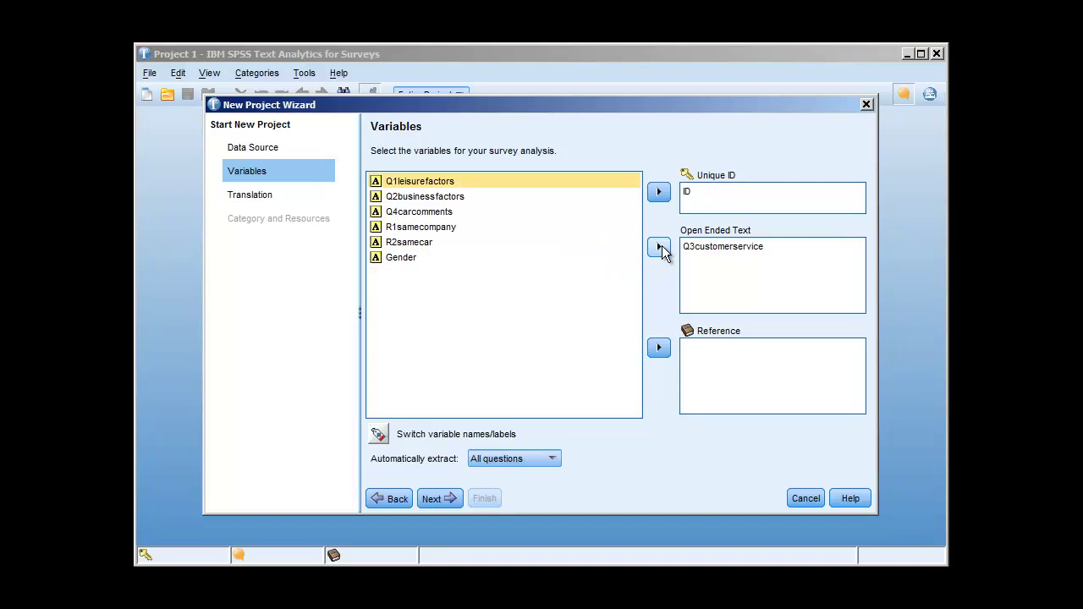
{"action": "left_click", "coordinate": [415, 259]}
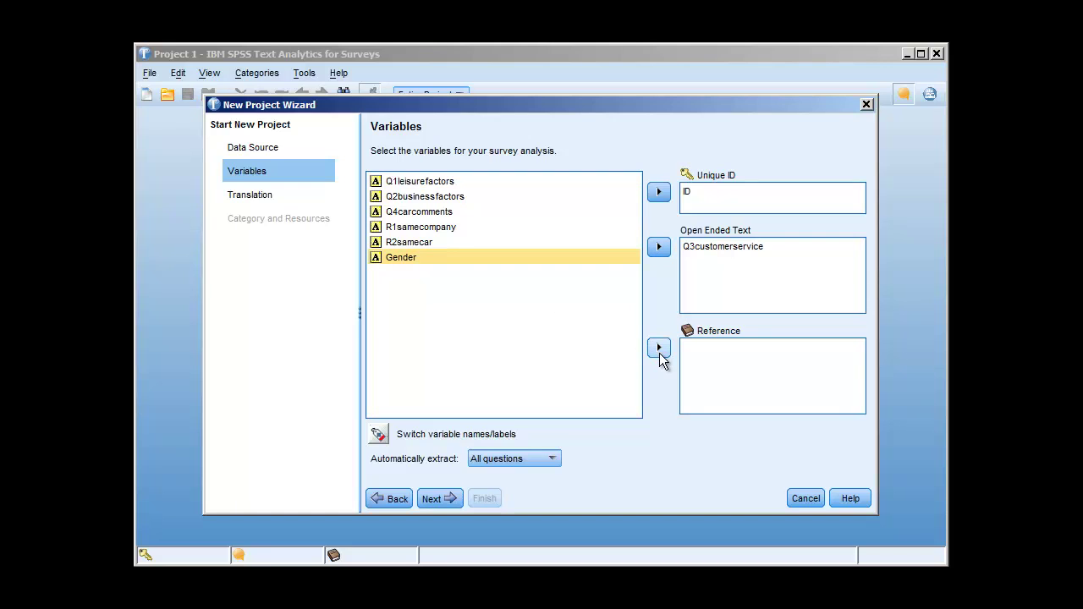
{"action": "left_click", "coordinate": [660, 352]}
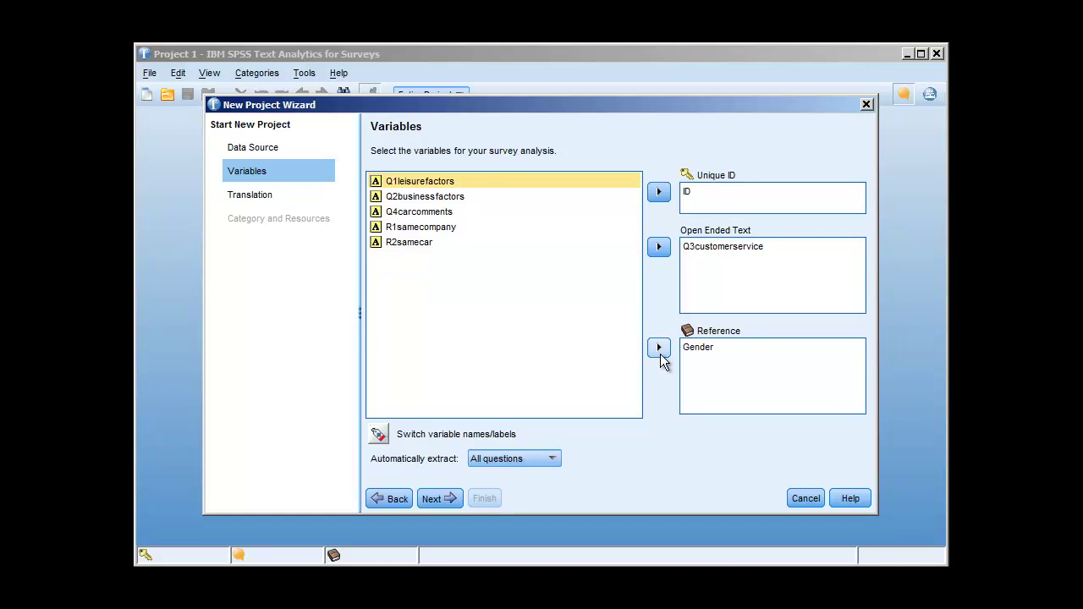
{"action": "left_click", "coordinate": [433, 499]}
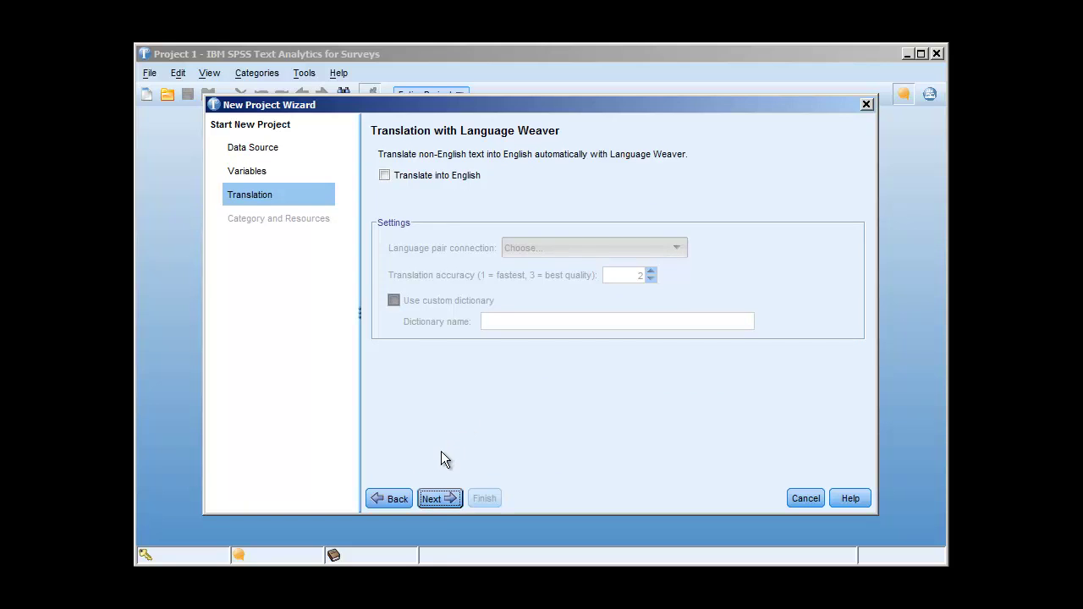
- Skip translation, load the Customer Satisfaction Opinions (English) resource template and finish creating the project
{"action": "left_click", "coordinate": [442, 500]}
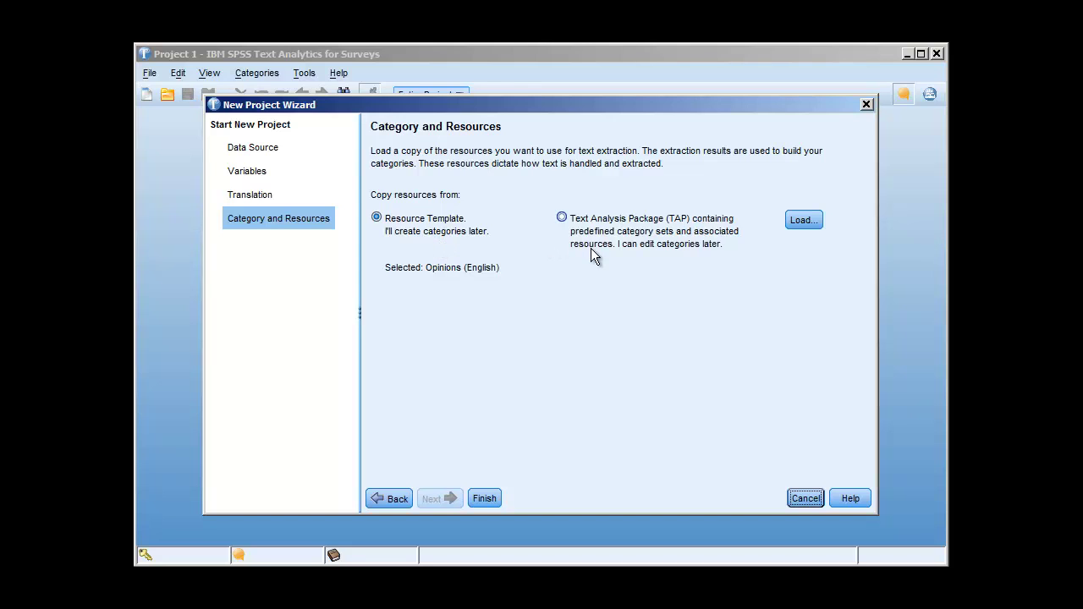
{"action": "left_click", "coordinate": [798, 224]}
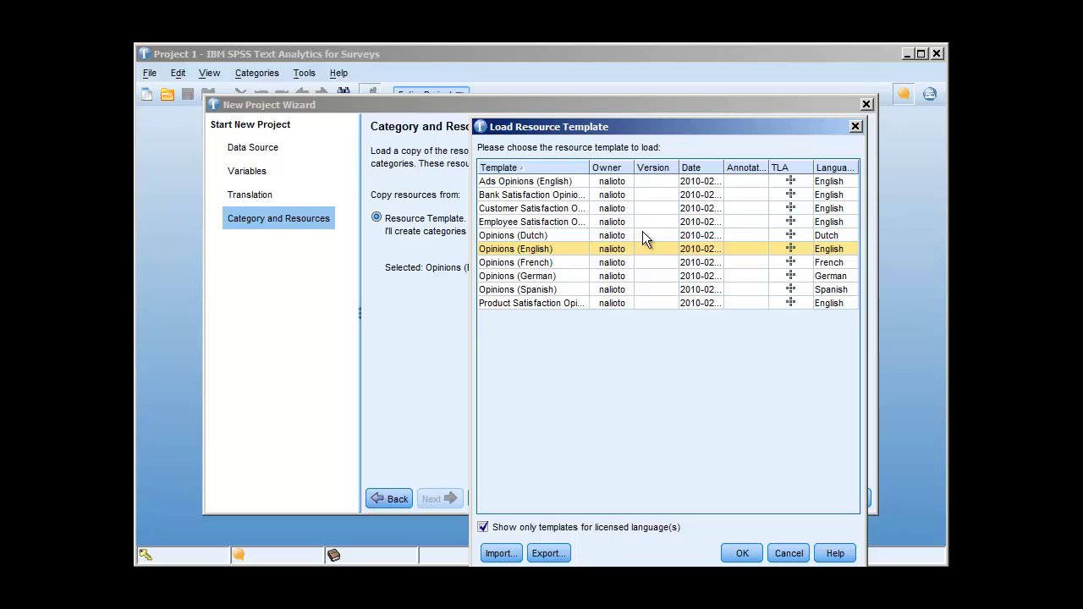
{"action": "left_click", "coordinate": [566, 210]}
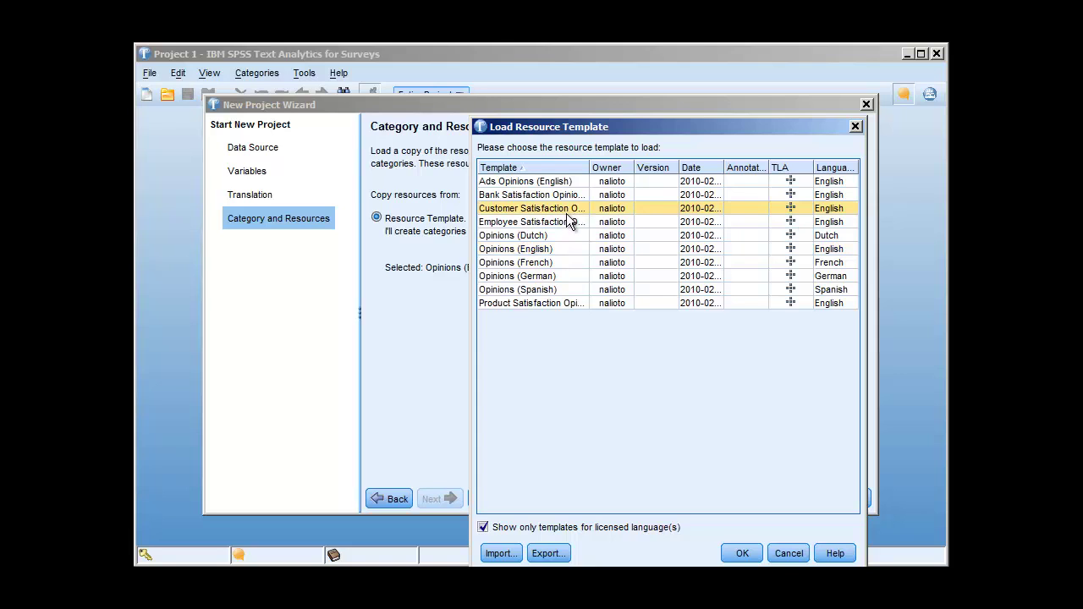
{"action": "left_click", "coordinate": [733, 554]}
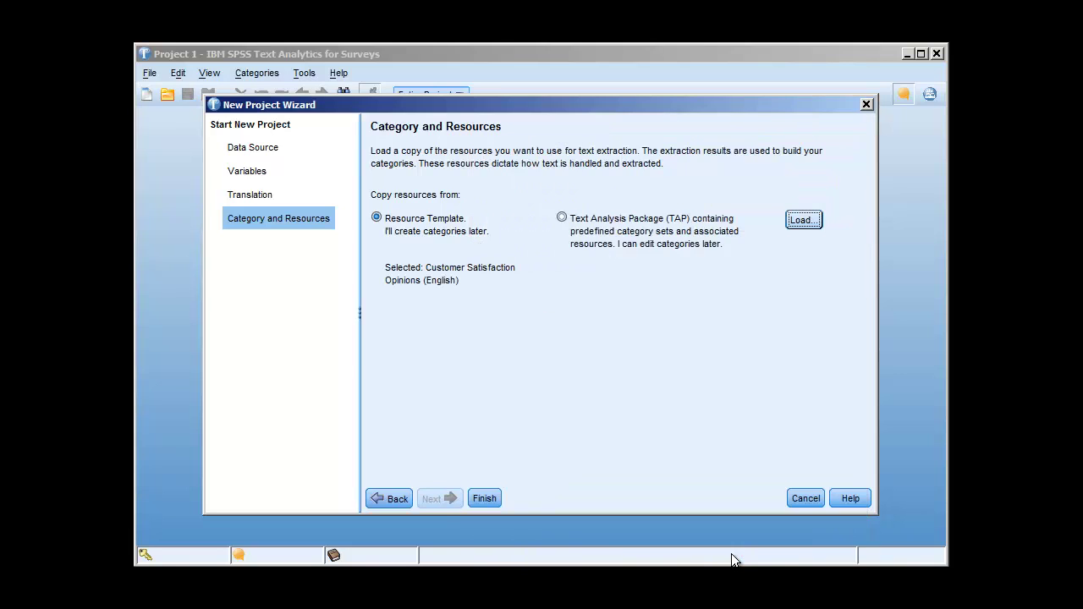
{"action": "left_click", "coordinate": [484, 500]}
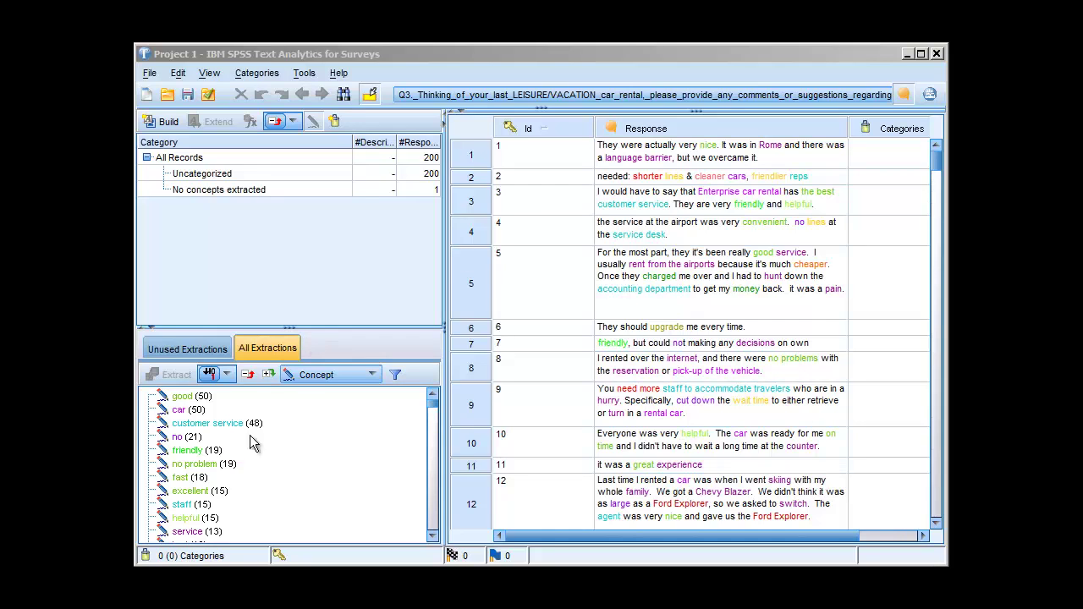
- Examine the list of extracted concepts and their types, and return to the start of the list
{"action": "left_click", "coordinate": [432, 536]}
{"action": "left_click", "coordinate": [433, 536]}
{"action": "left_click", "coordinate": [432, 536]}
{"action": "left_click", "coordinate": [432, 537]}
{"action": "left_click", "coordinate": [432, 537]}
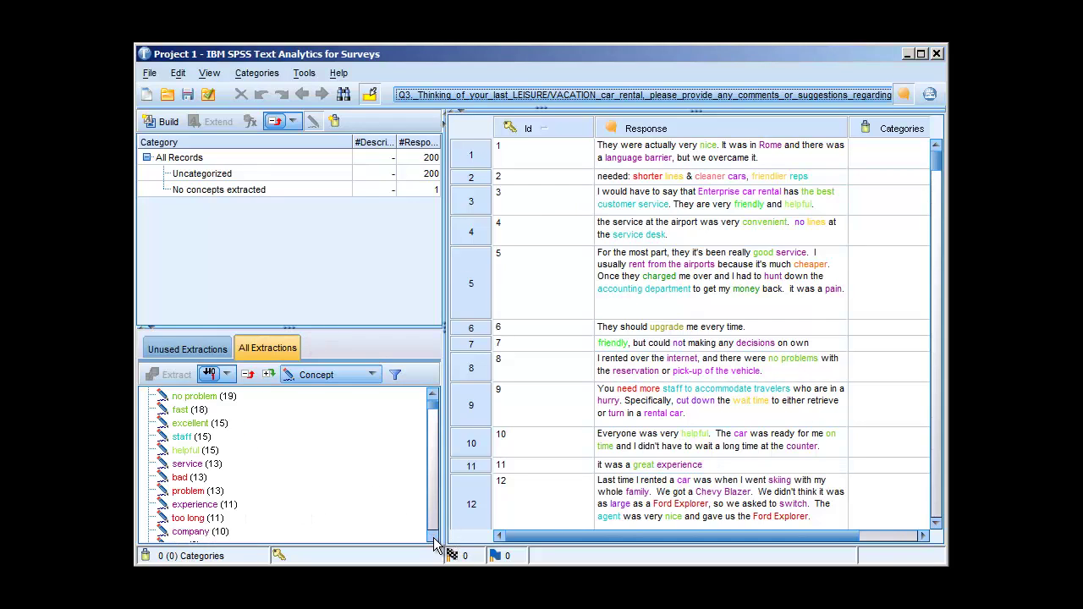
{"action": "left_click", "coordinate": [433, 537]}
{"action": "left_click", "coordinate": [433, 536]}
{"action": "left_click", "coordinate": [433, 537]}
{"action": "left_click", "coordinate": [433, 536]}
{"action": "left_click", "coordinate": [433, 537]}
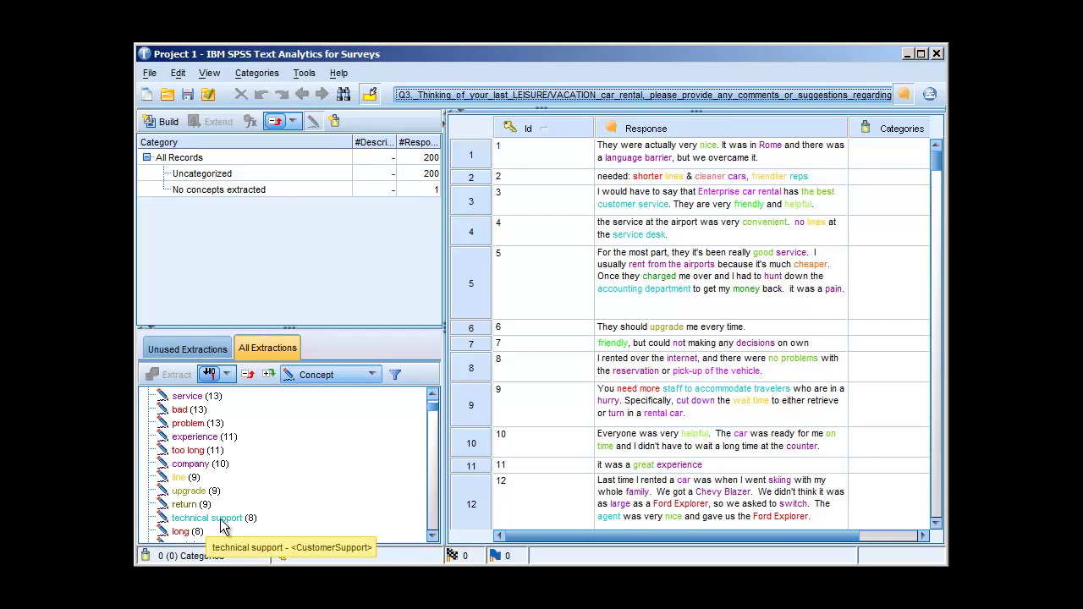
{"action": "left_click", "coordinate": [431, 395]}
{"action": "left_click", "coordinate": [432, 395]}
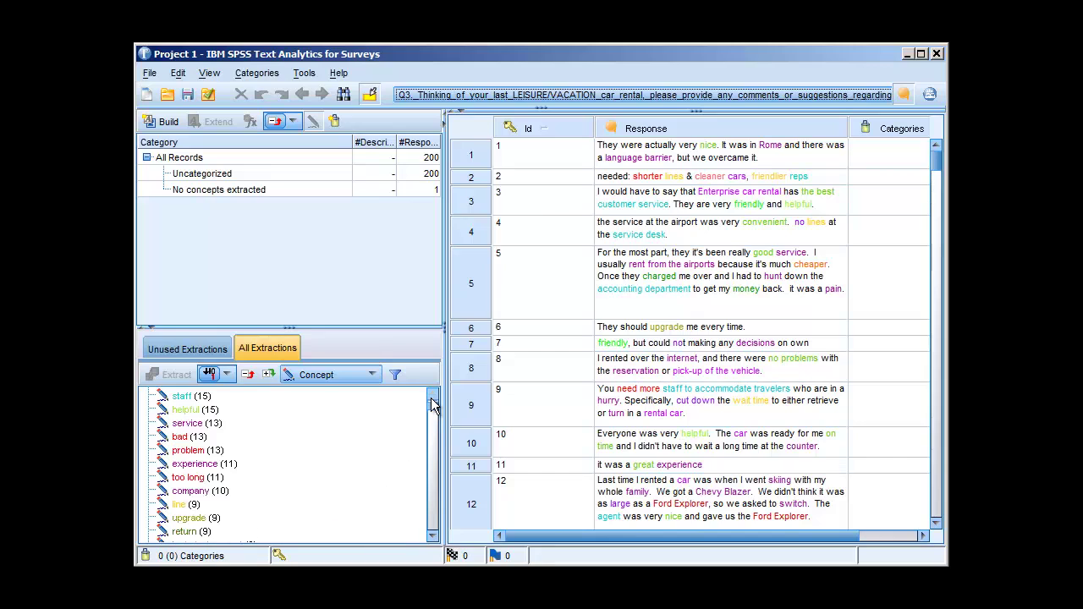
{"action": "left_click", "coordinate": [432, 395]}
{"action": "left_click", "coordinate": [431, 395]}
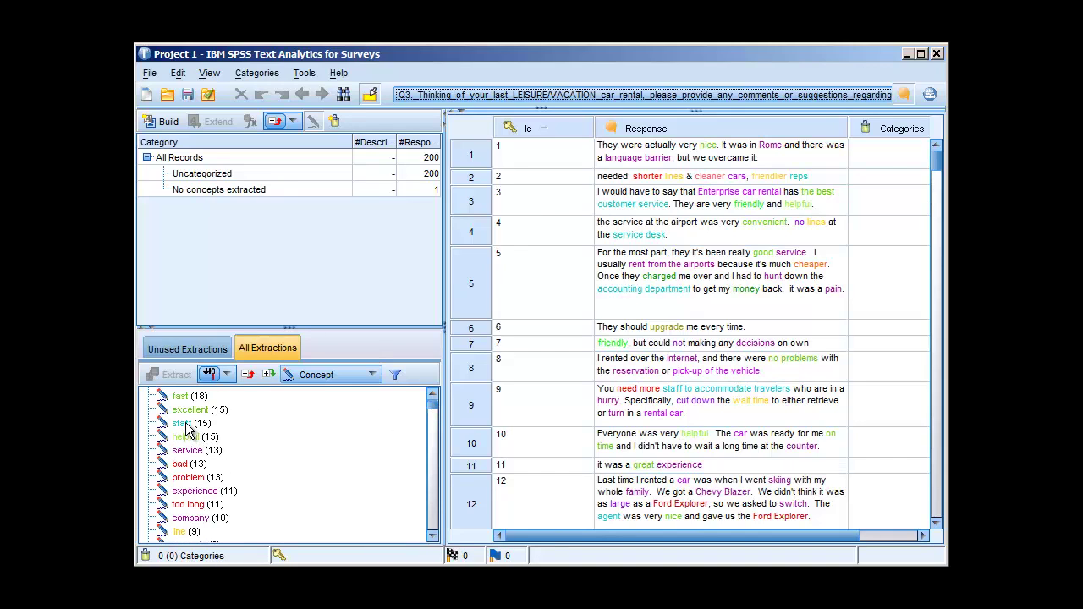
{"action": "mouse_move", "coordinate": [187, 431]}
{"action": "left_click_drag", "start_coordinate": [434, 410], "coordinate": [436, 404]}
{"action": "scroll", "coordinate": [434, 407], "scroll_direction": "up", "scroll_amount": 3}
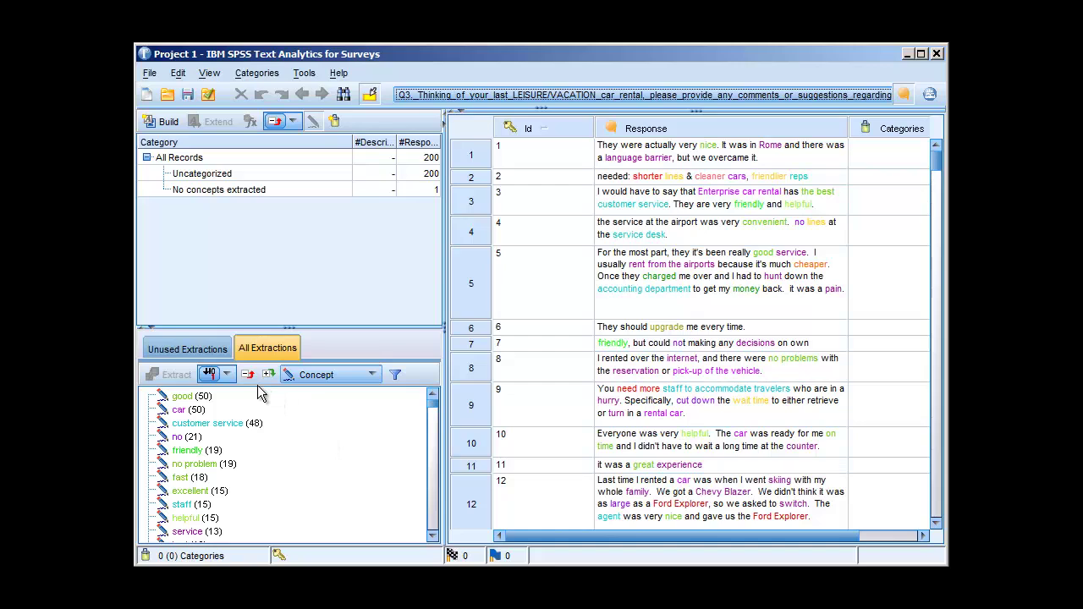
- Sort the extracted concepts alphabetically, and restore the sorting by descending response count
{"action": "left_click", "coordinate": [229, 378]}
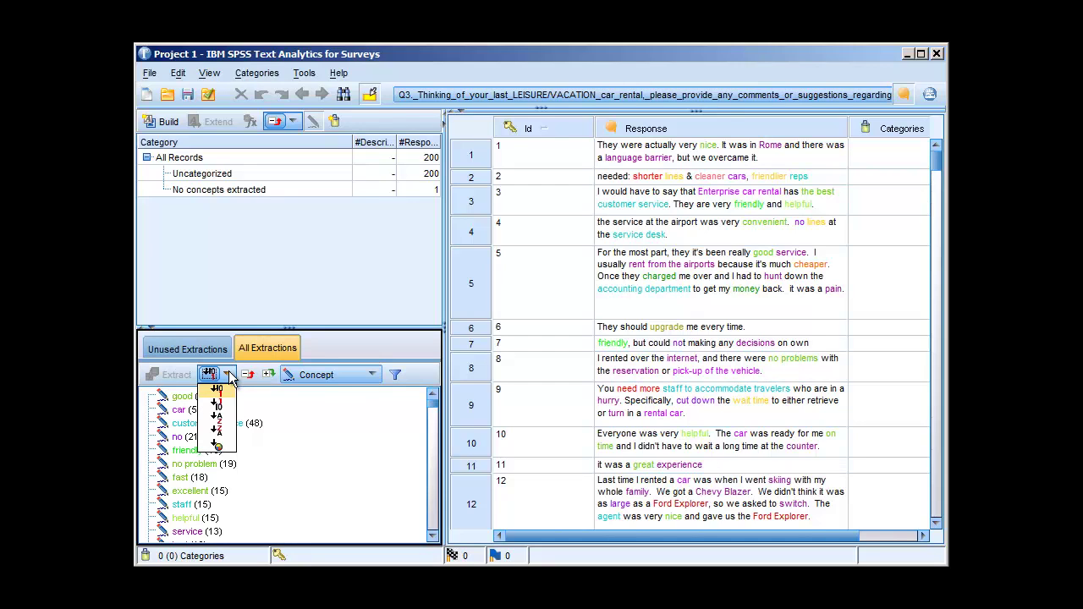
{"action": "left_click", "coordinate": [222, 421]}
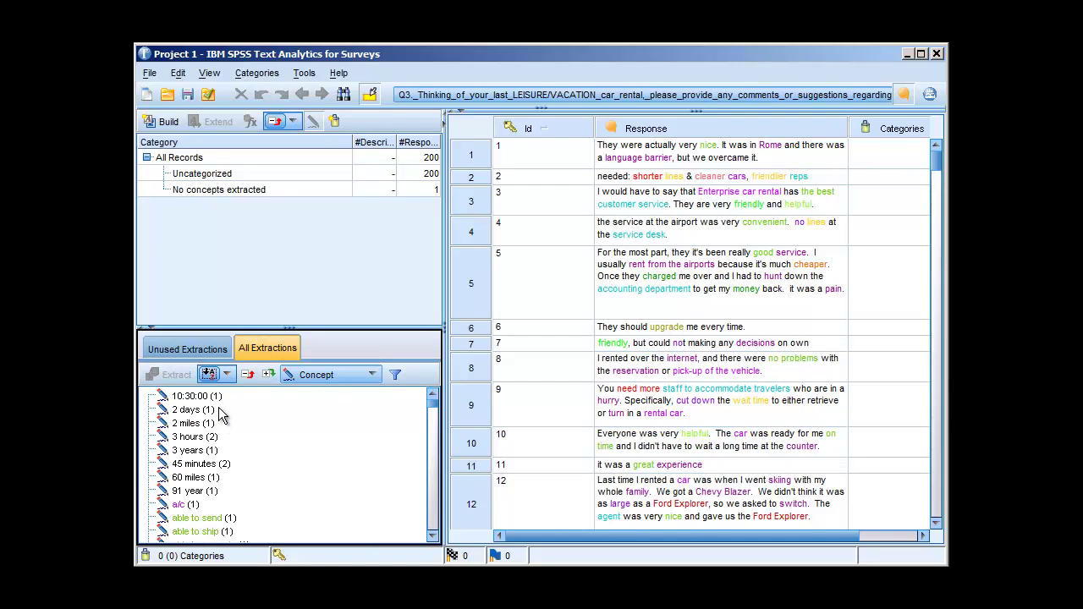
{"action": "left_click", "coordinate": [227, 378]}
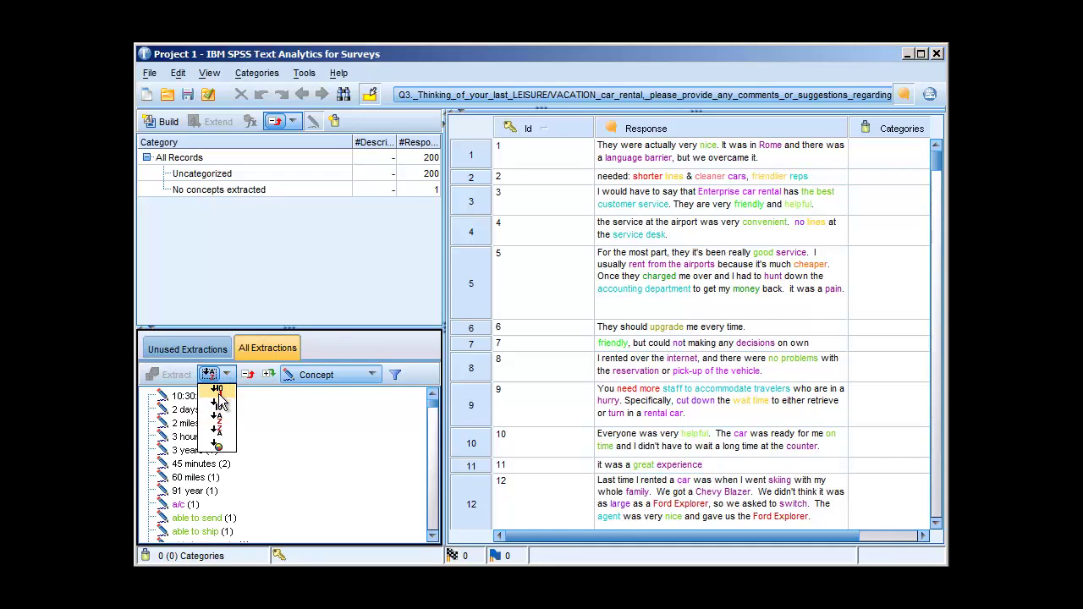
{"action": "left_click", "coordinate": [220, 390]}
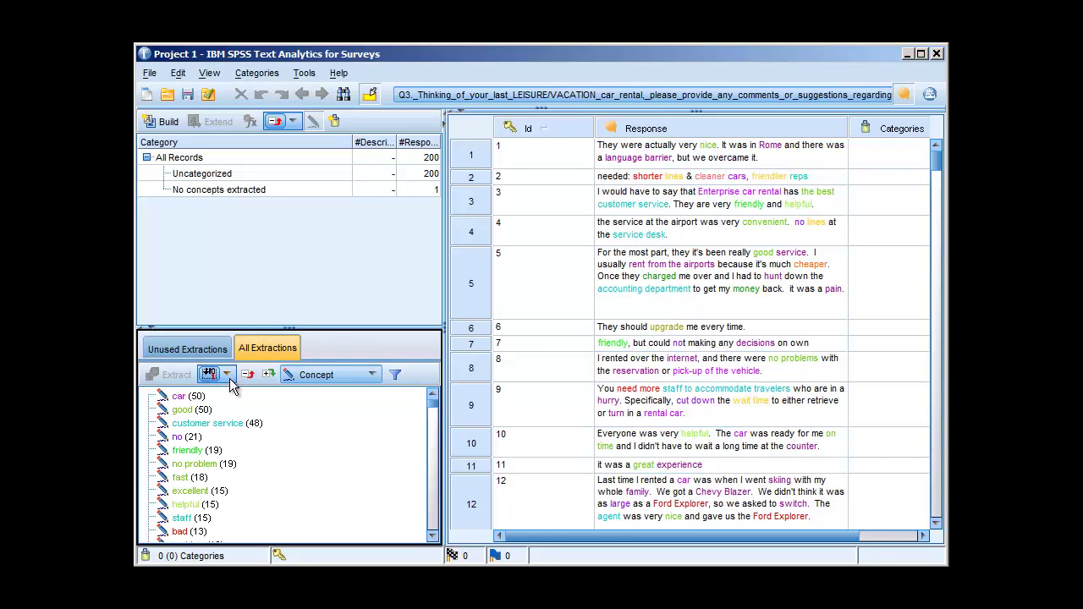
- Show the extraction results by Type and display the responses that belong to the <Budget> type
{"action": "left_click", "coordinate": [372, 375]}
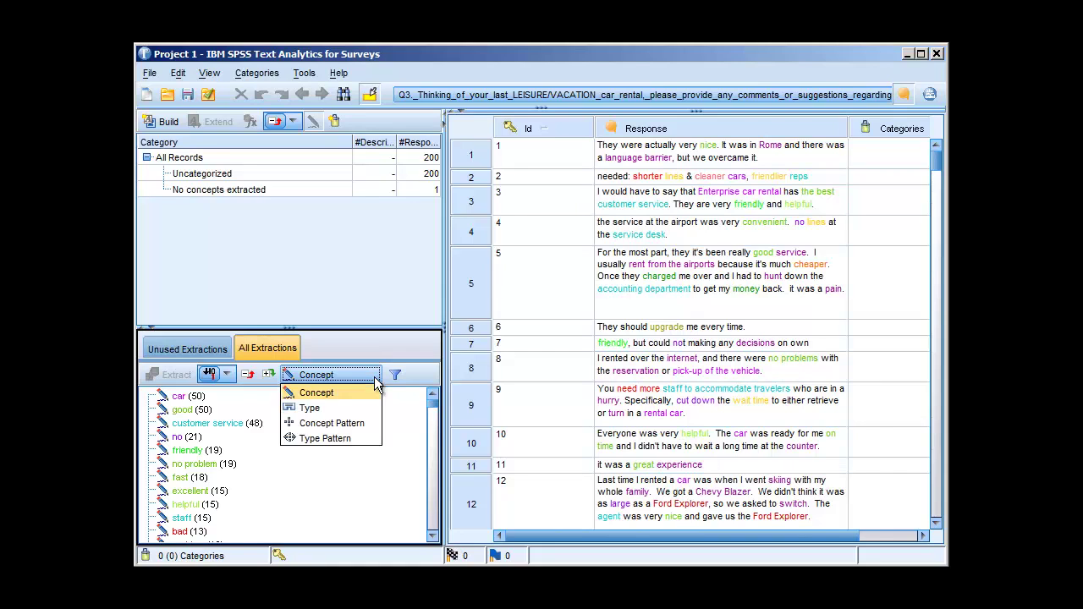
{"action": "left_click", "coordinate": [364, 404]}
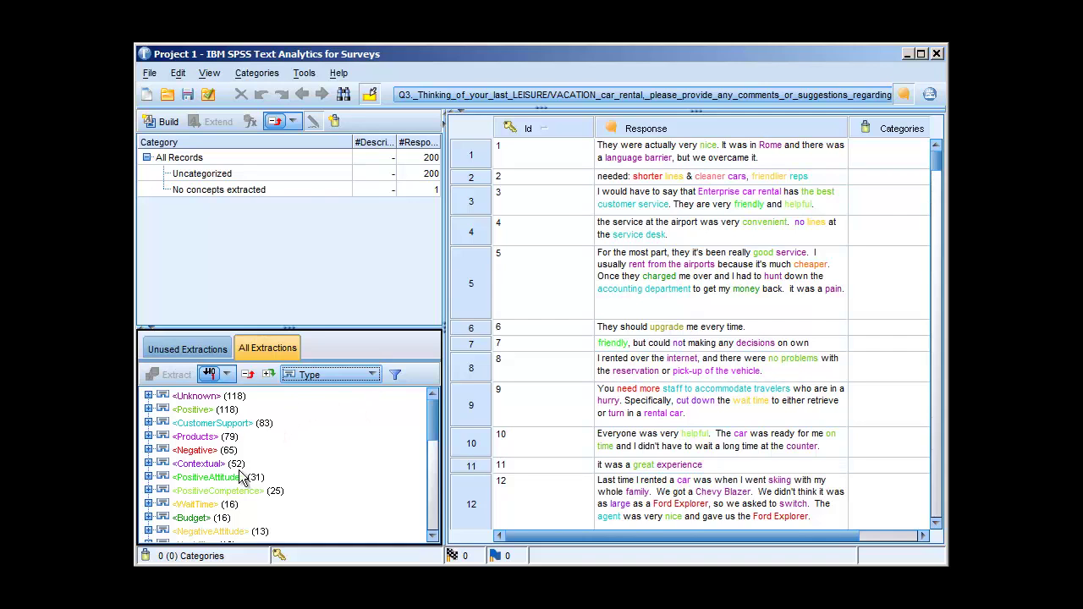
{"action": "left_click", "coordinate": [206, 520]}
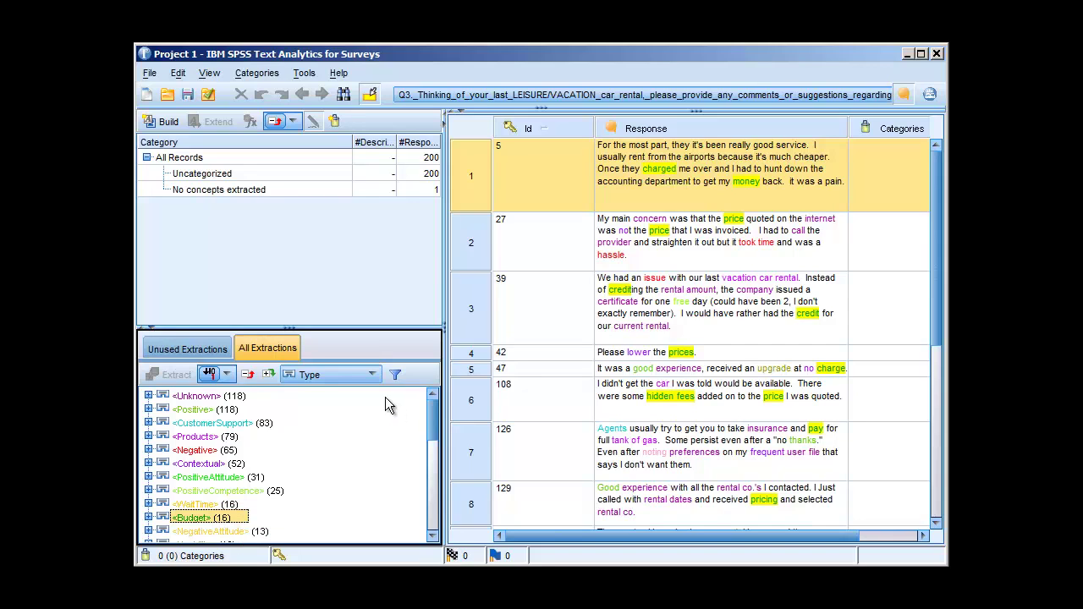
- Show the extraction results by Concept Pattern and display the responses matching customer service + <Positive>
{"action": "left_click", "coordinate": [378, 375]}
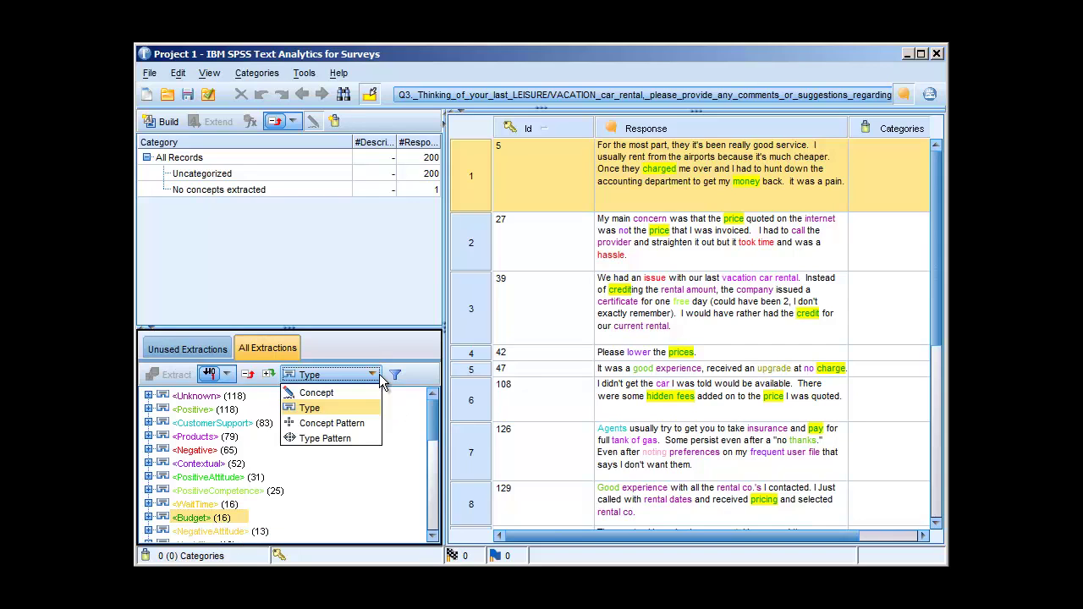
{"action": "left_click", "coordinate": [356, 426]}
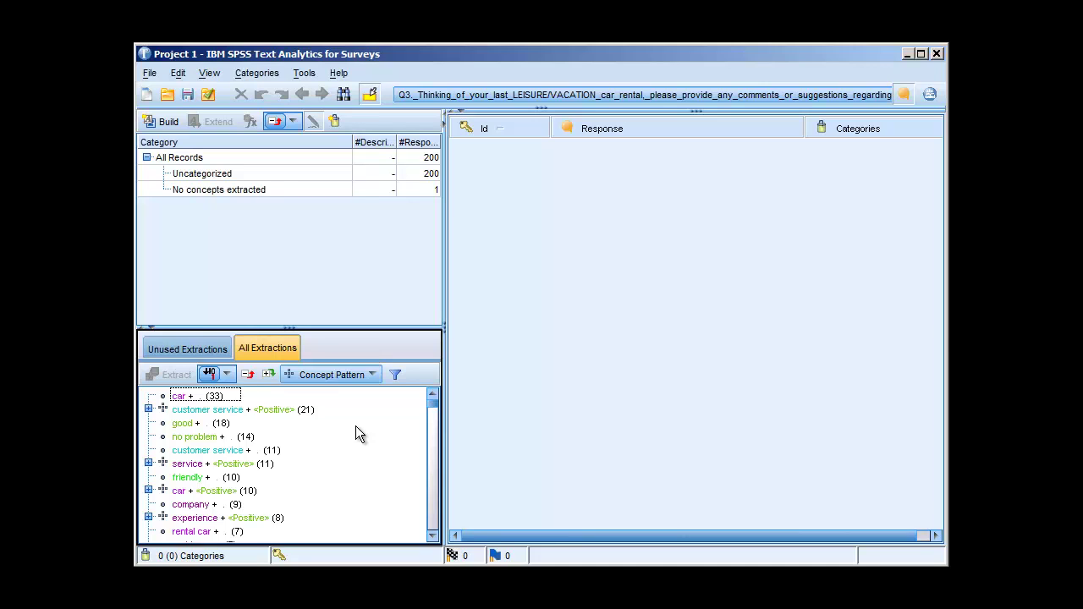
{"action": "left_click", "coordinate": [281, 419]}
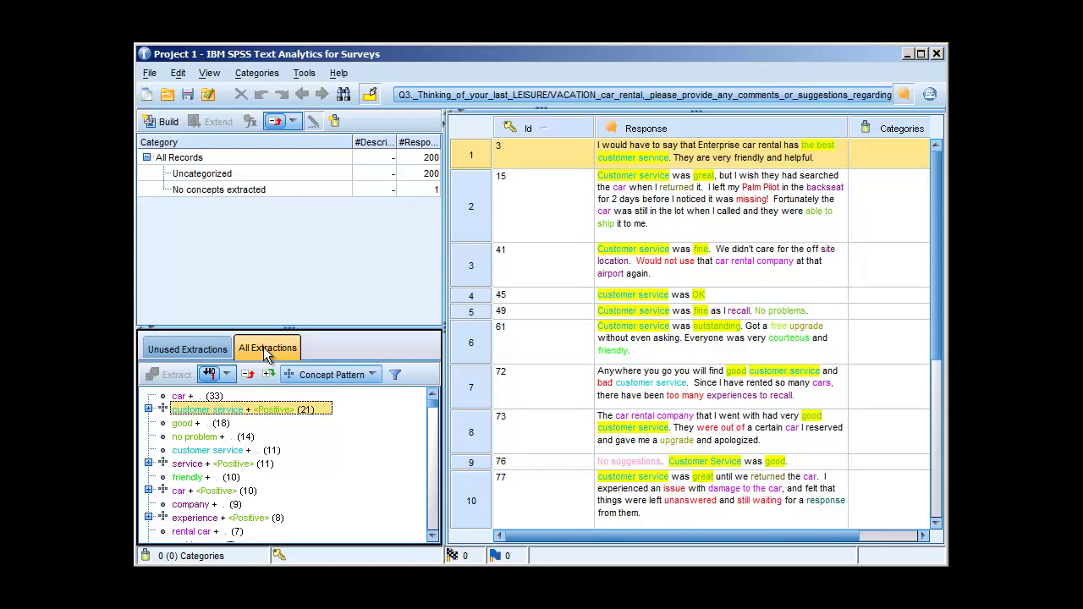
- Build the categories automatically from the extraction results with the current build settings
{"action": "left_click", "coordinate": [167, 122]}
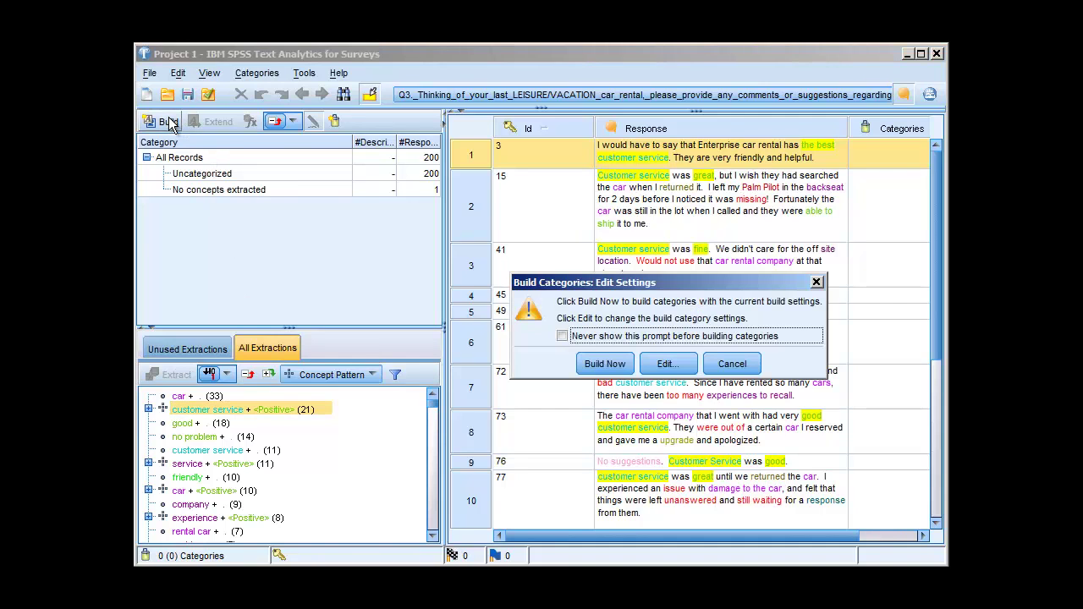
{"action": "left_click", "coordinate": [612, 366]}
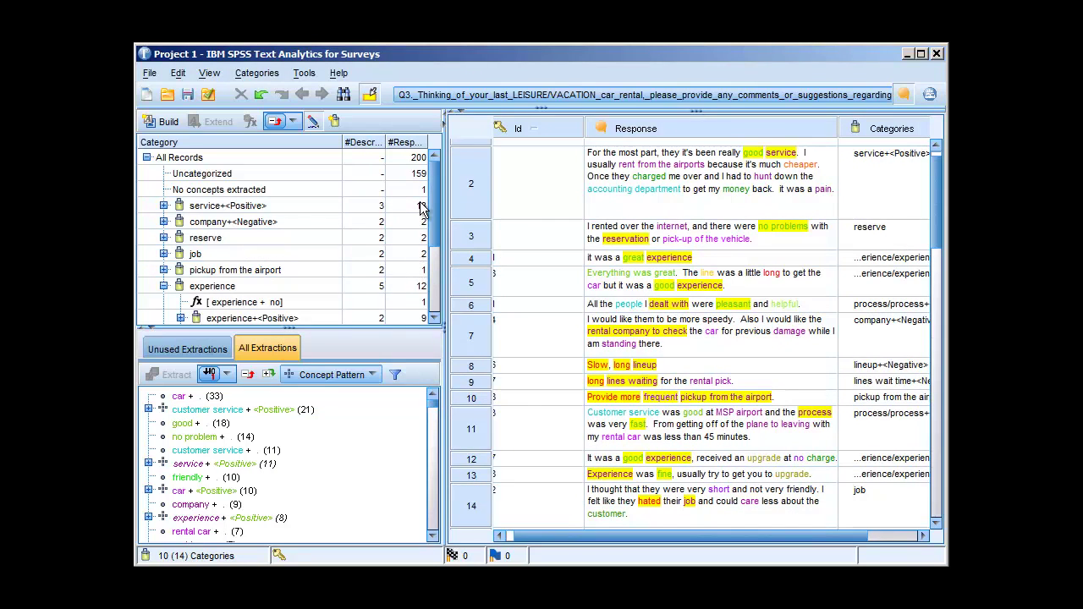
- Display the uncategorized responses and add the response with Id 3 to the service+<Positive> category
{"action": "left_click", "coordinate": [321, 171]}
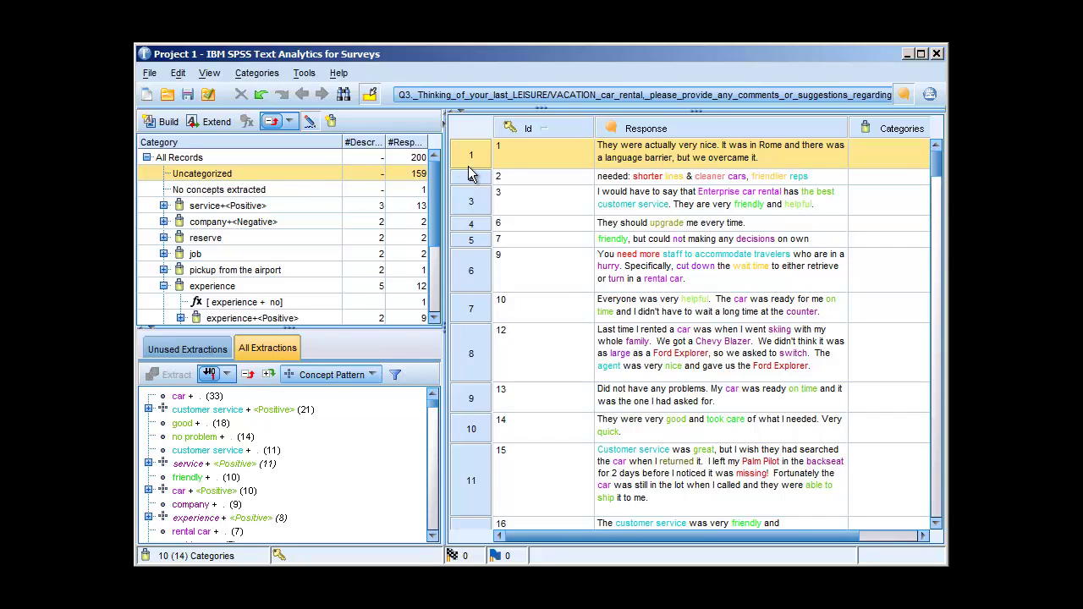
{"action": "right_click", "coordinate": [836, 203]}
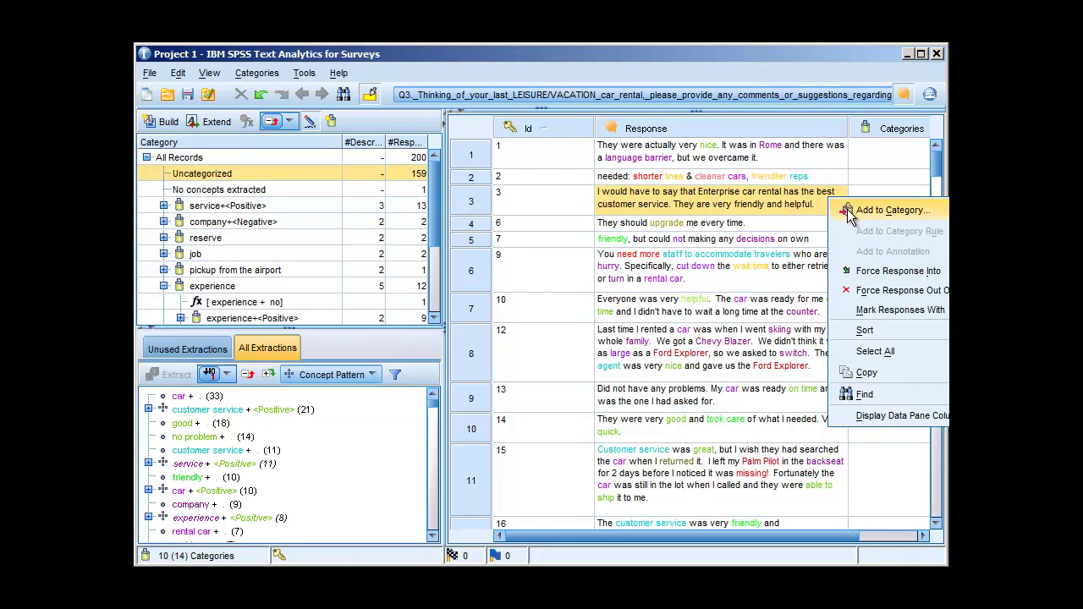
{"action": "left_click", "coordinate": [888, 210]}
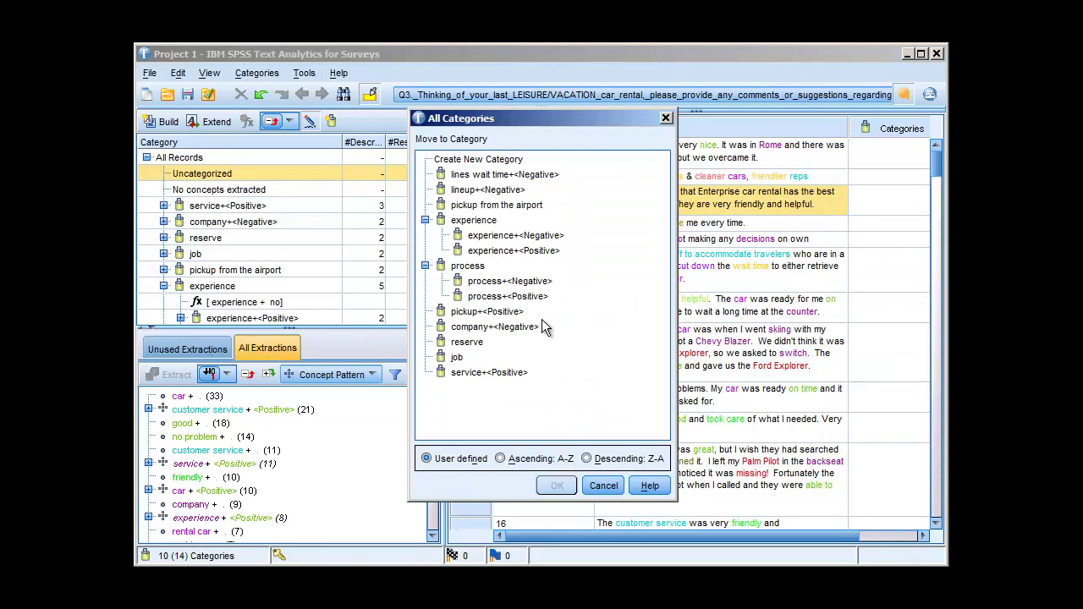
{"action": "left_click", "coordinate": [504, 376]}
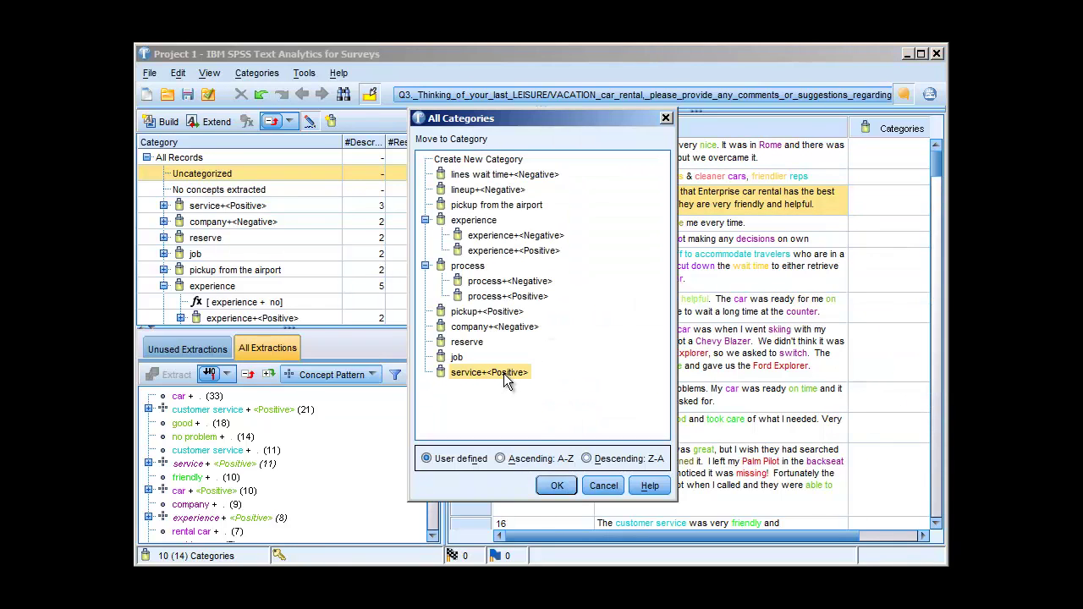
{"action": "left_click", "coordinate": [559, 488]}
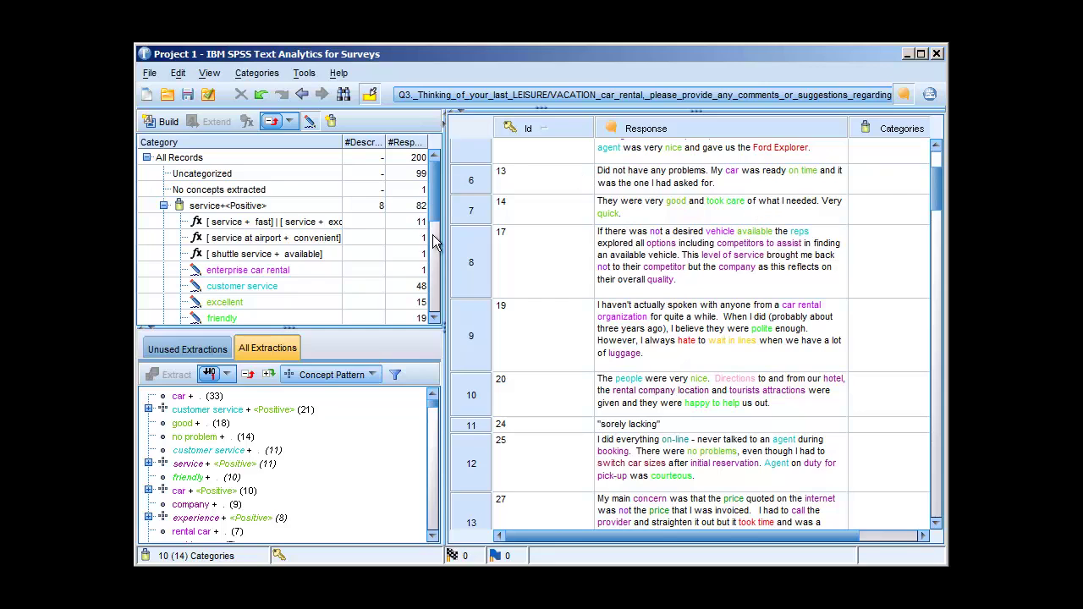
- Collapse the service+<Positive> and experience categories, and move the pickup+<Positive> category into the pickup from the airport category
{"action": "left_click", "coordinate": [165, 207]}
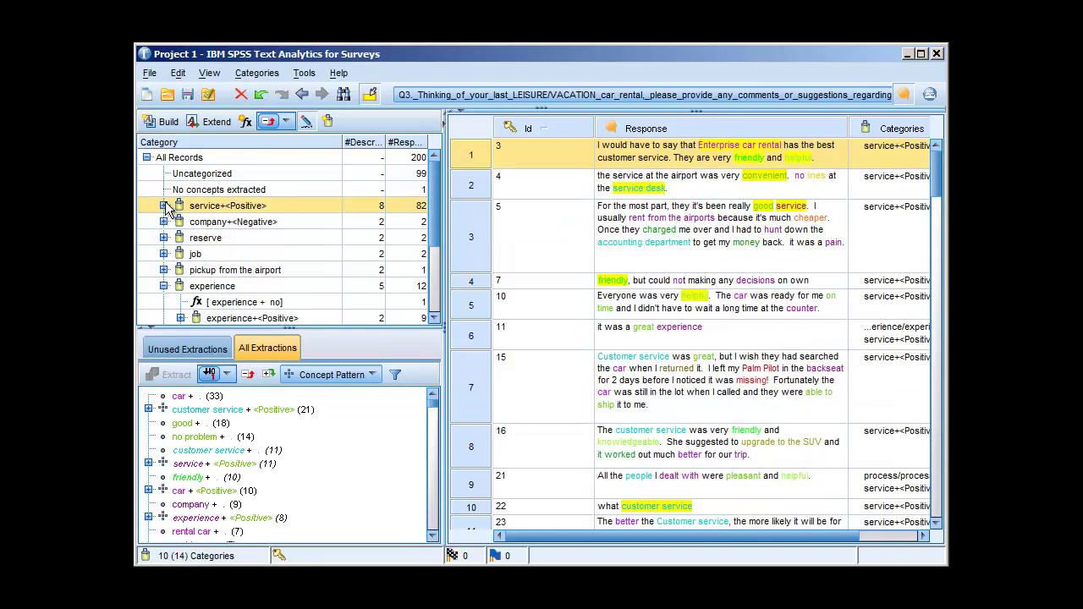
{"action": "left_click", "coordinate": [164, 287]}
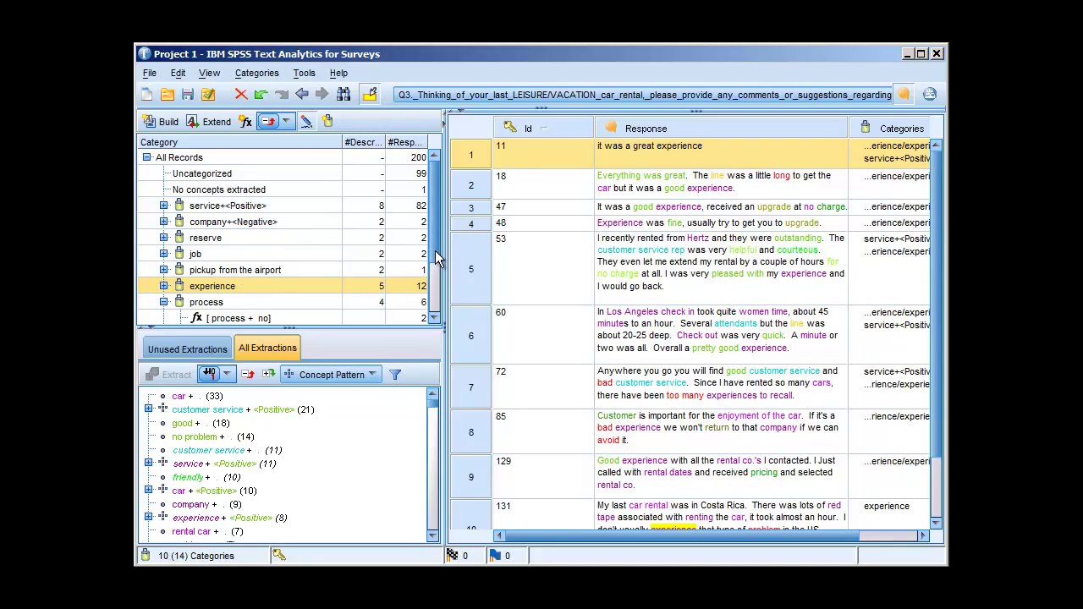
{"action": "left_click_drag", "start_coordinate": [436, 258], "coordinate": [430, 309]}
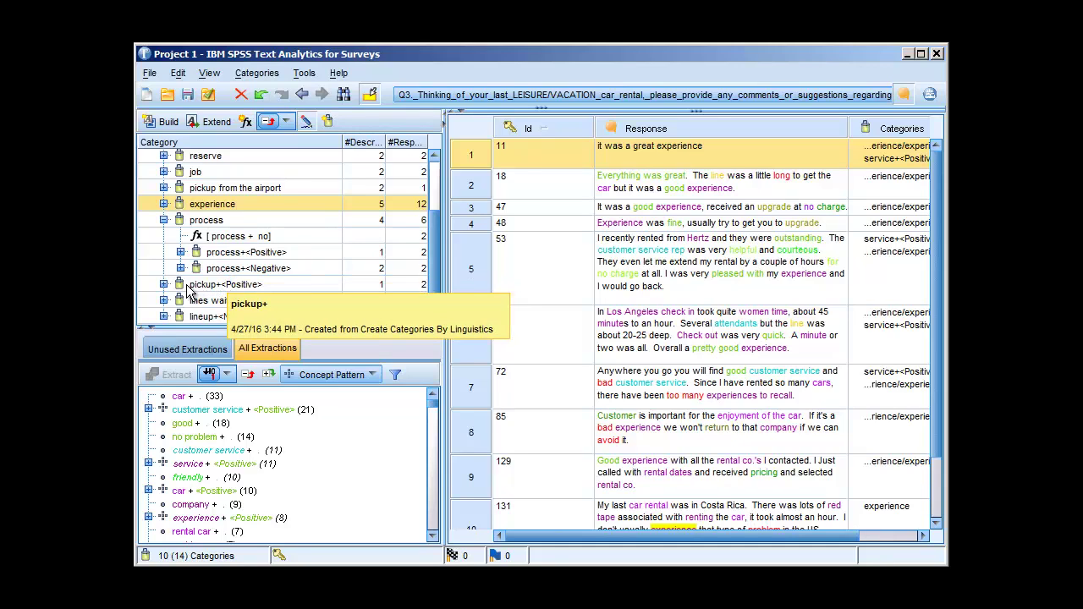
{"action": "left_click_drag", "start_coordinate": [188, 291], "coordinate": [191, 193]}
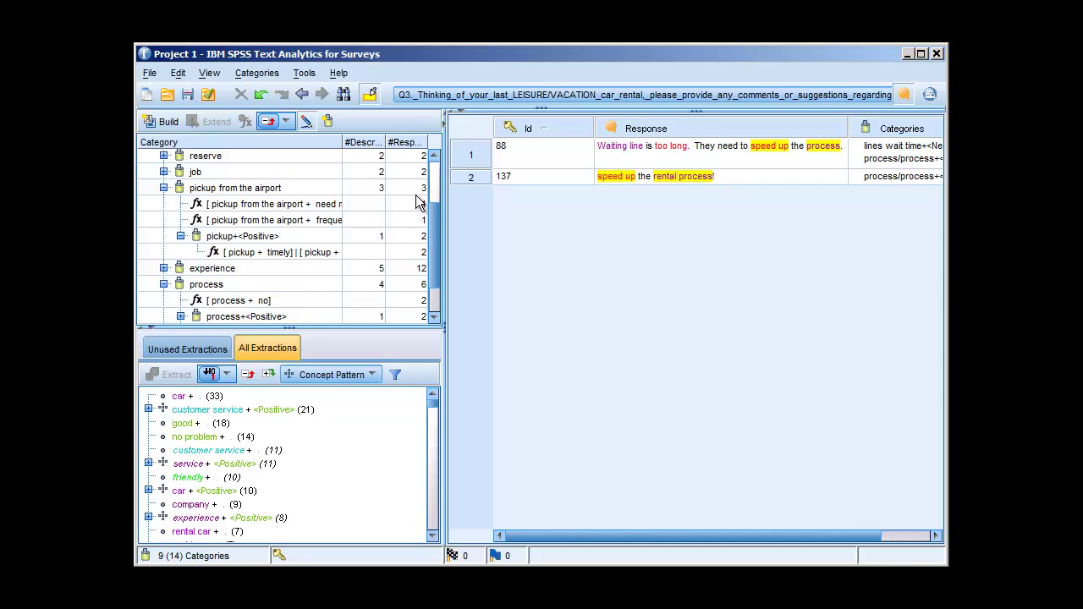
- Review the terms in the Opinions, Emoticon and Variations libraries of the linguistic resources, and return to the survey responses
{"action": "left_click", "coordinate": [930, 96]}
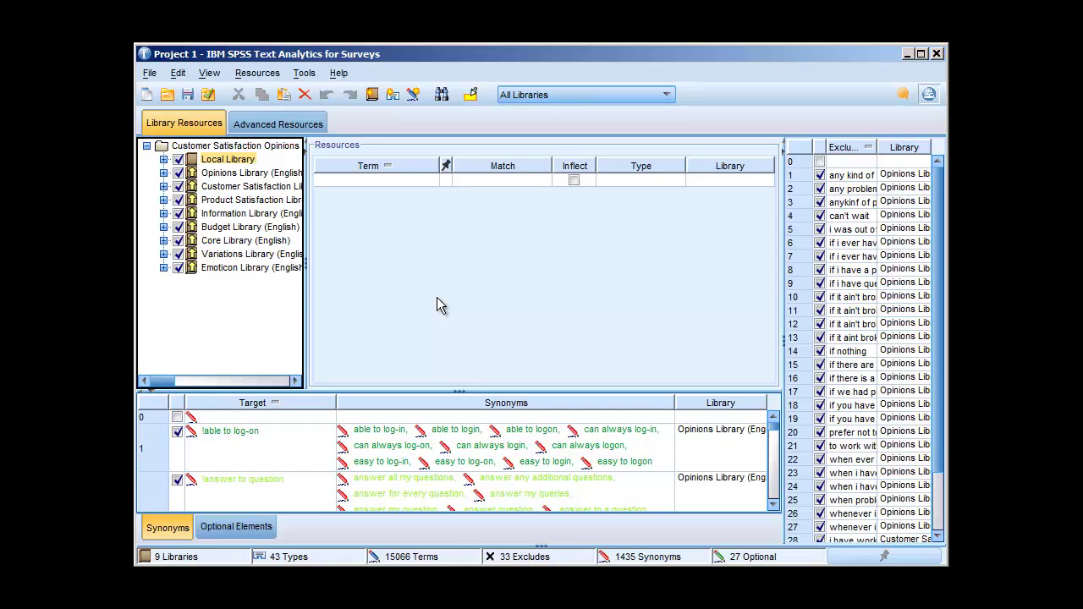
{"action": "left_click", "coordinate": [274, 175]}
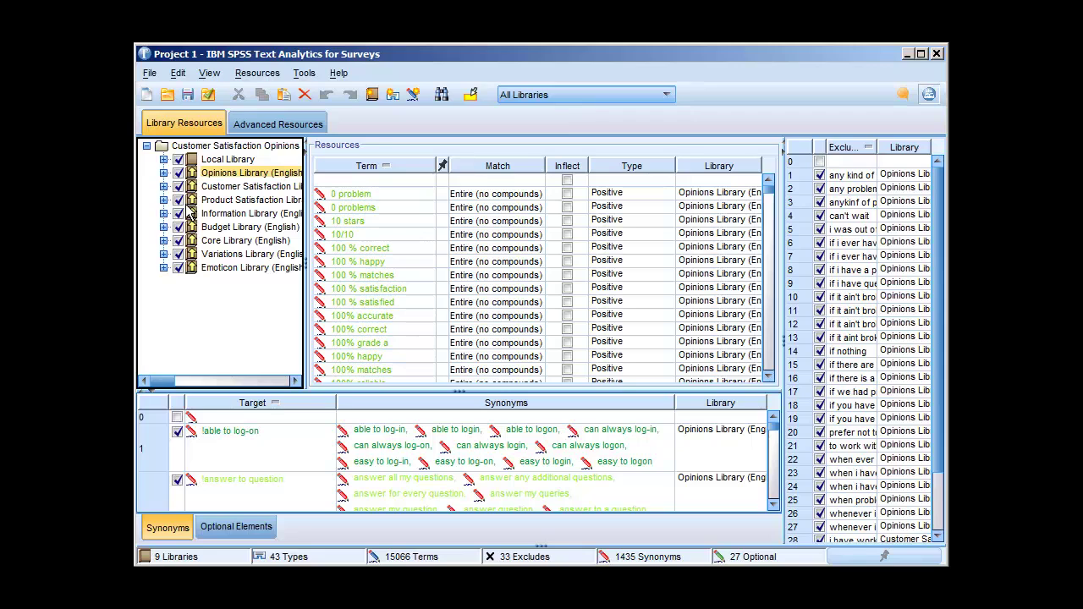
{"action": "left_click", "coordinate": [218, 269]}
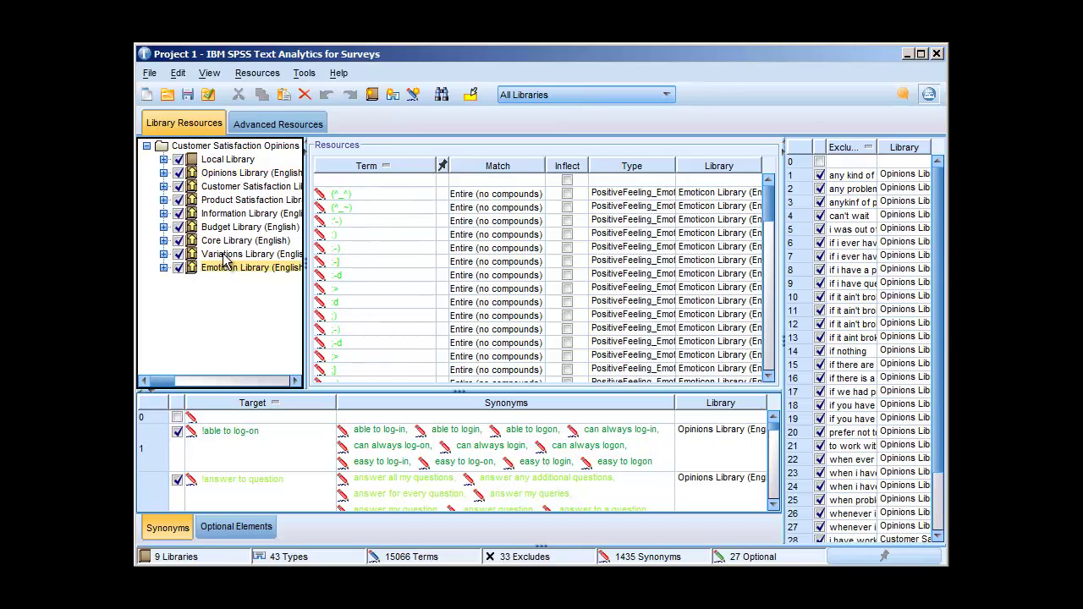
{"action": "left_click", "coordinate": [227, 257]}
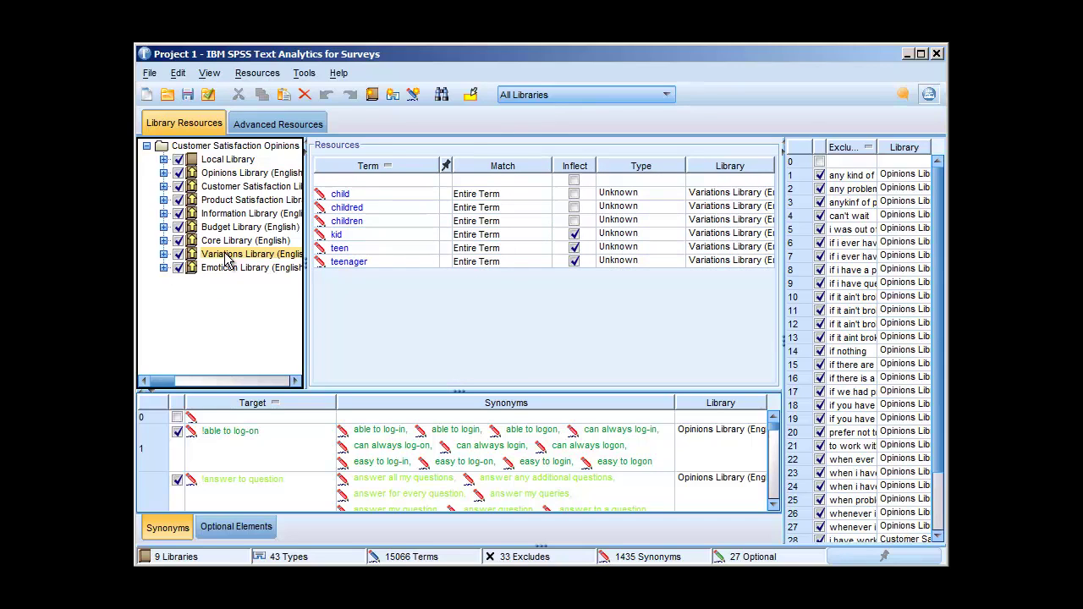
{"action": "mouse_move", "coordinate": [256, 208]}
{"action": "left_click", "coordinate": [904, 100]}
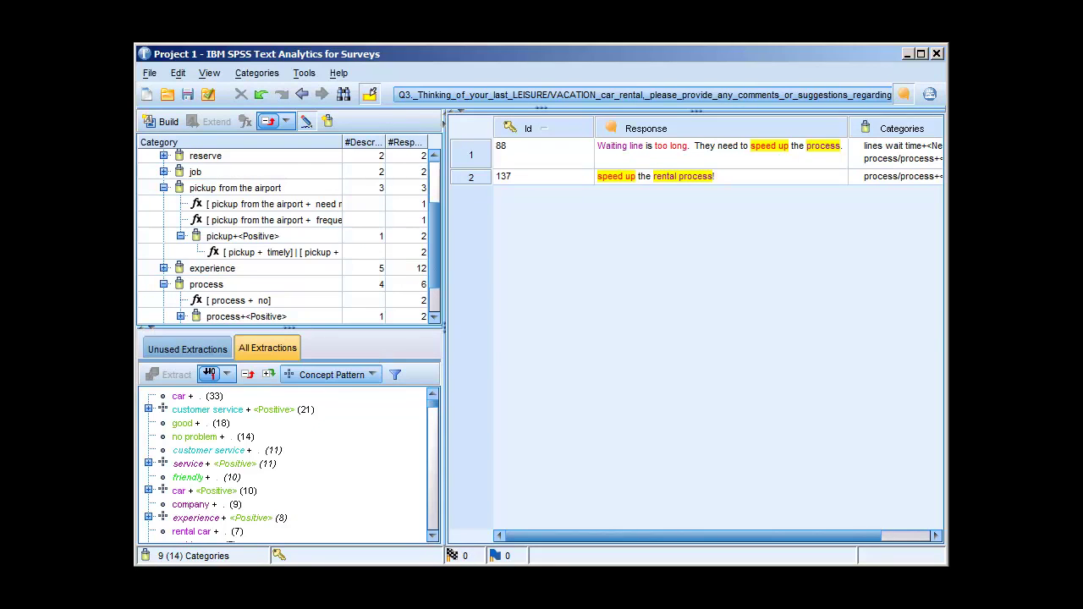
- Review the options for making a text analysis package from the project, and leave without saving one
{"action": "left_click", "coordinate": [150, 74]}
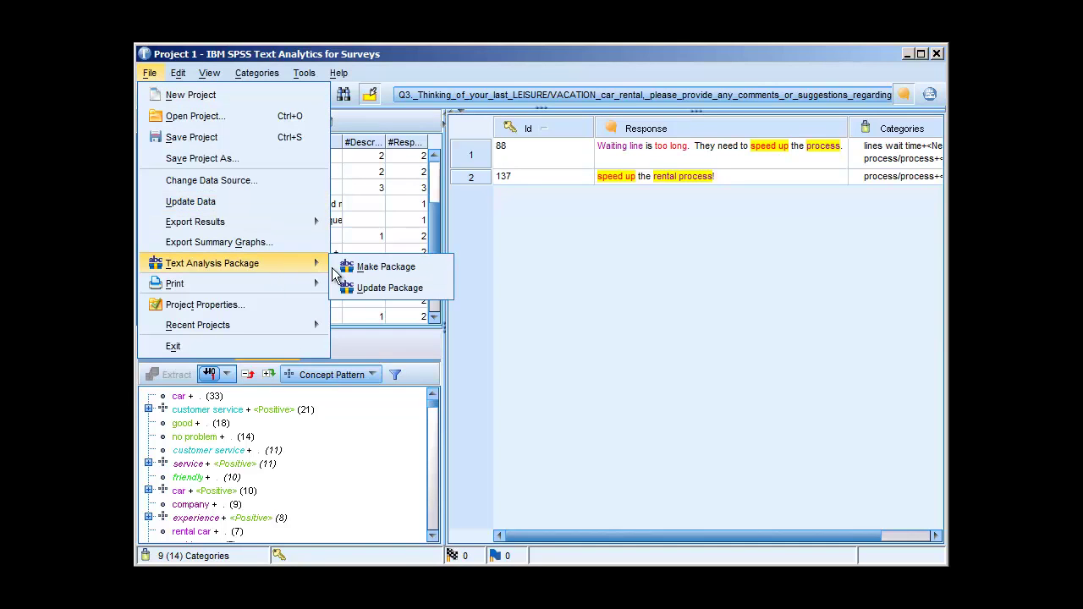
{"action": "left_click", "coordinate": [377, 273]}
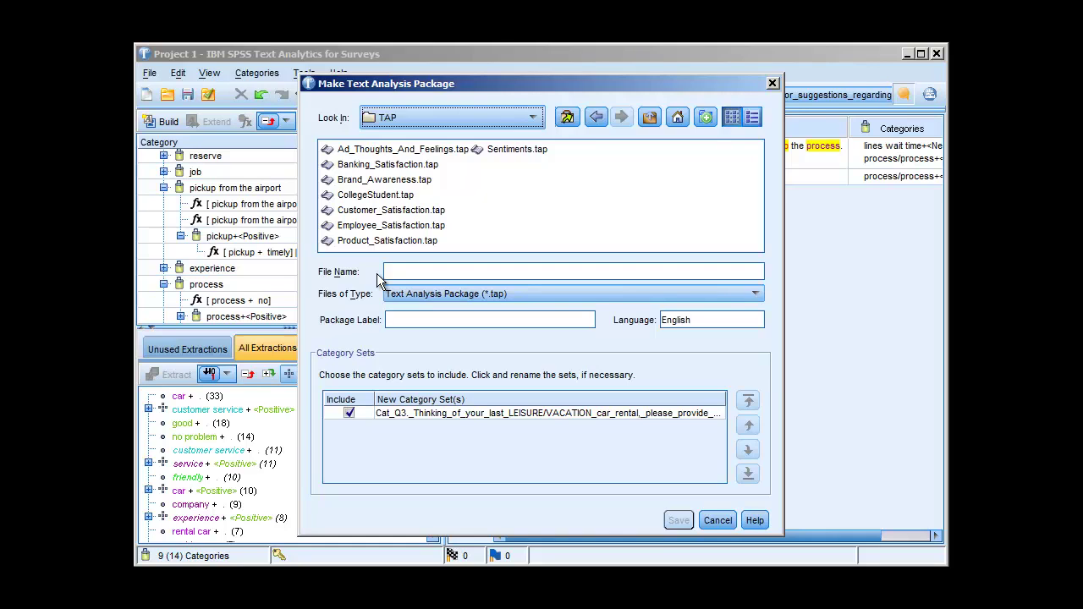
{"action": "left_click", "coordinate": [724, 520]}
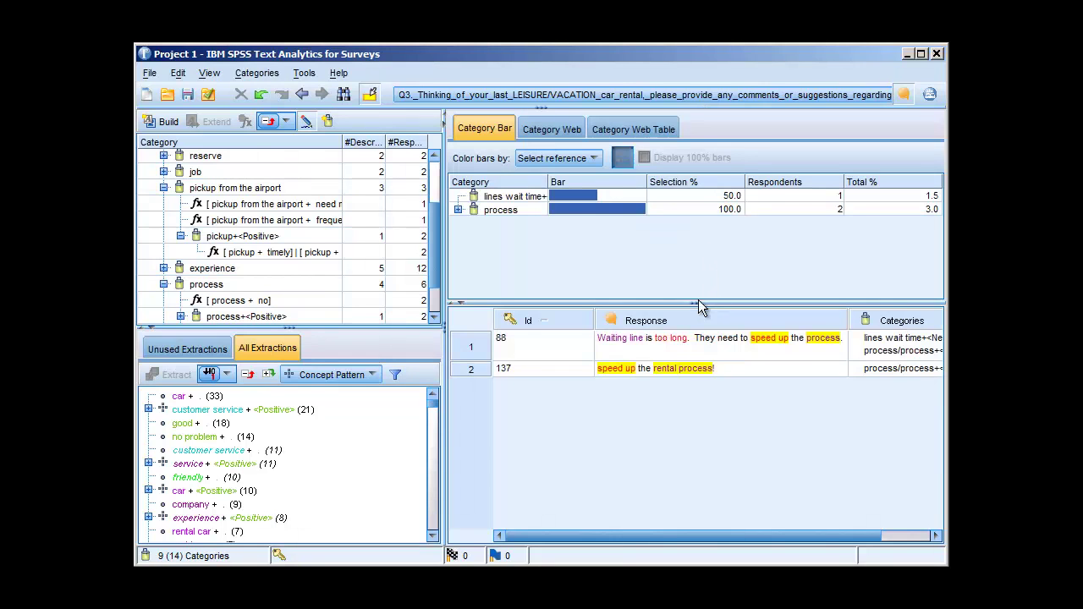
- Chart the service+<Positive> category with 100% bars coloured by Gender, and display its category web in an enlarged graph area
{"action": "left_click_drag", "start_coordinate": [434, 270], "coordinate": [434, 222]}
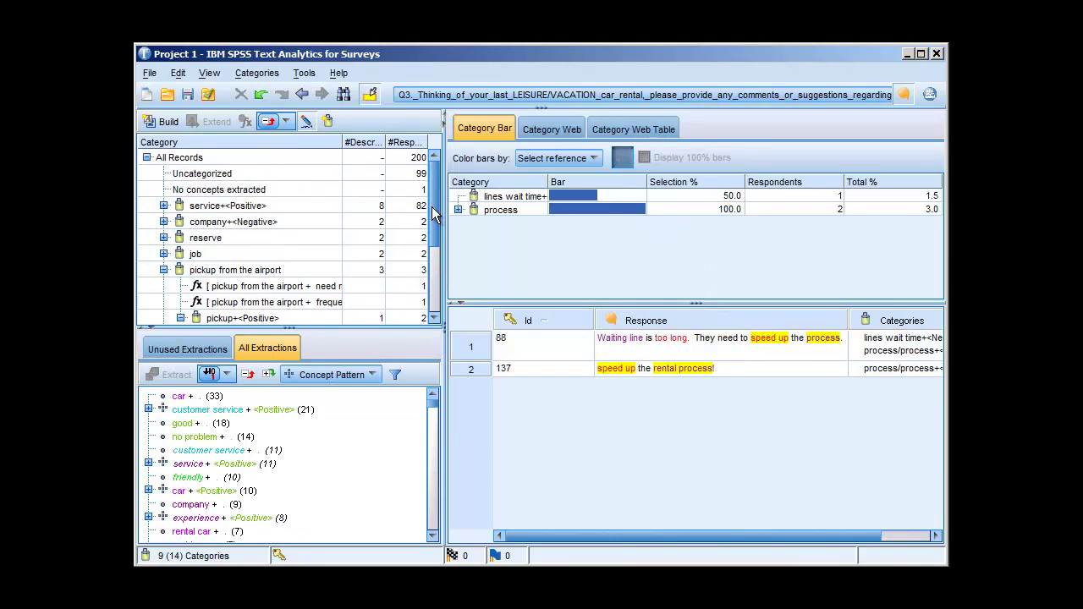
{"action": "left_click", "coordinate": [296, 206]}
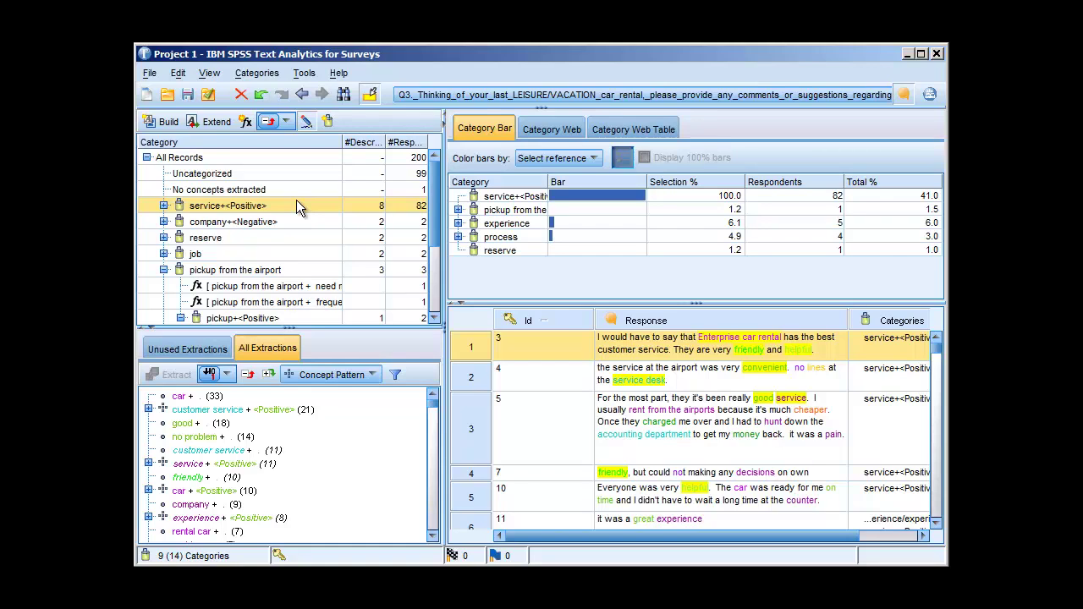
{"action": "left_click", "coordinate": [546, 160]}
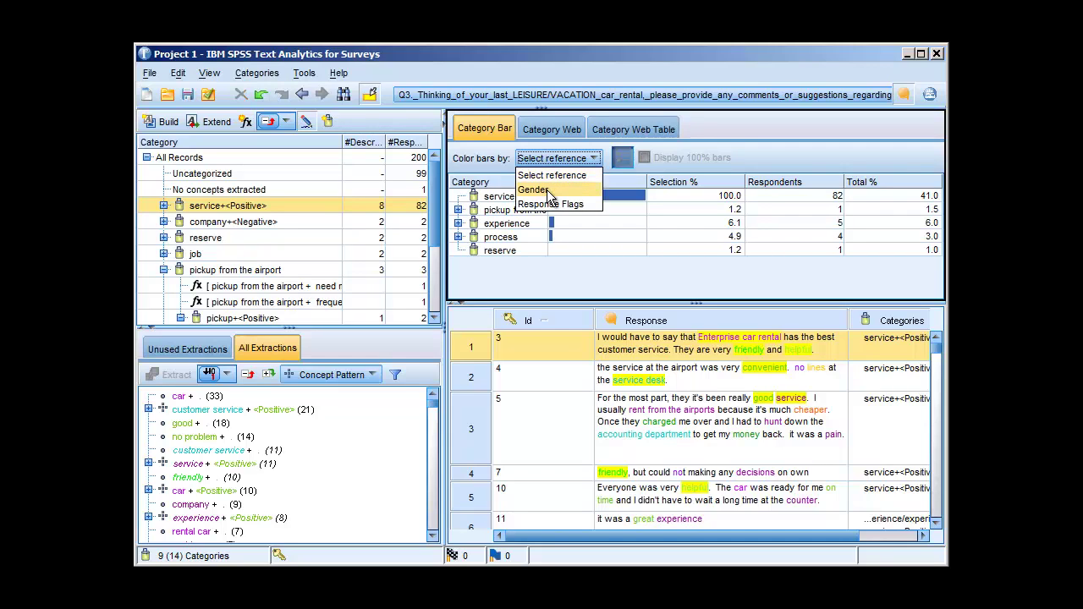
{"action": "left_click", "coordinate": [548, 191]}
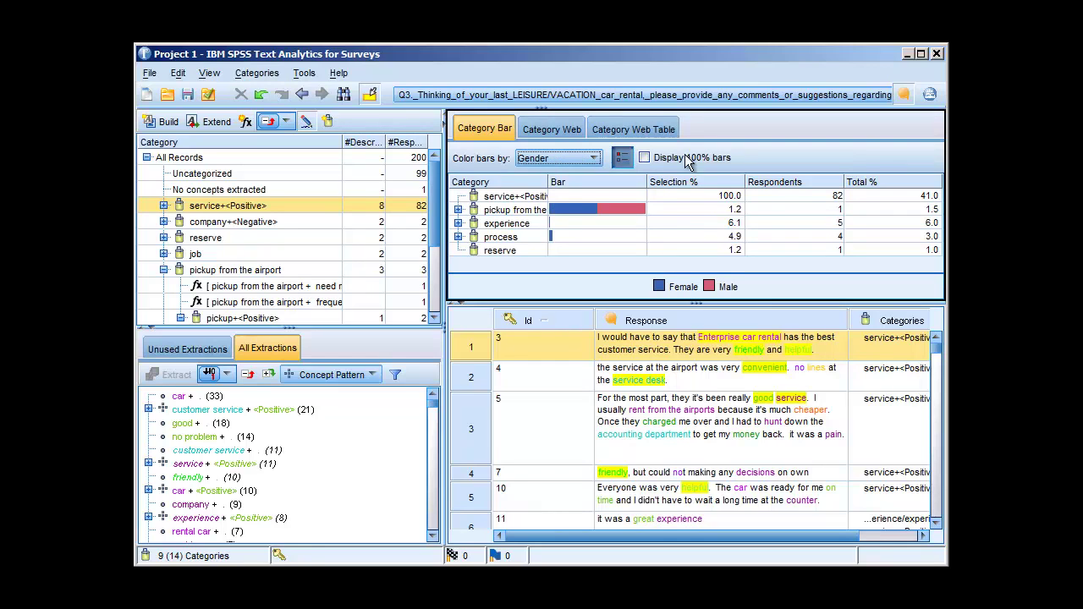
{"action": "left_click", "coordinate": [645, 159]}
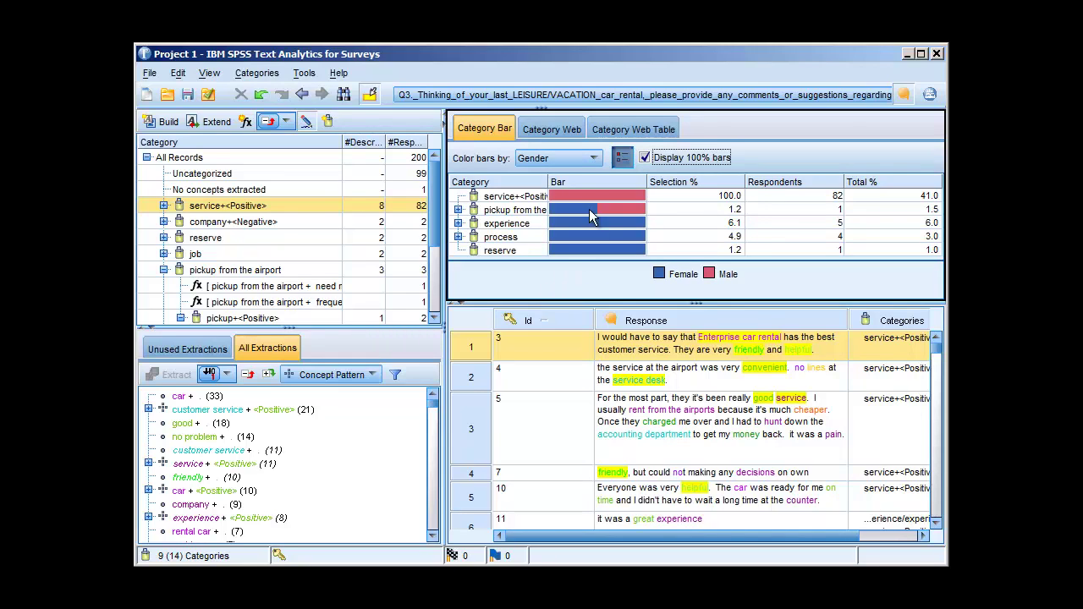
{"action": "left_click", "coordinate": [570, 133]}
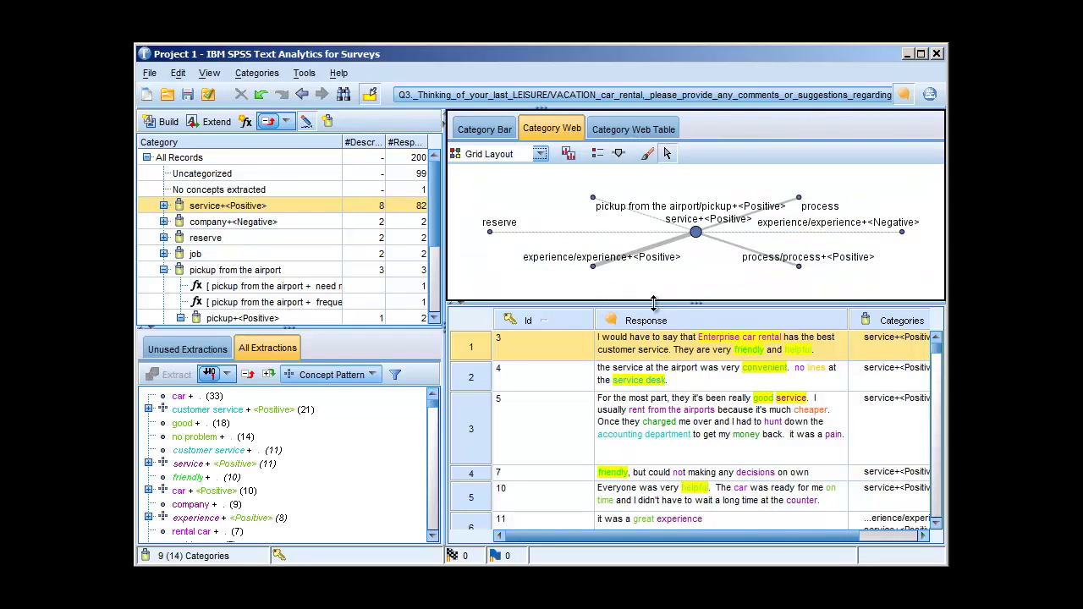
{"action": "left_click_drag", "start_coordinate": [654, 302], "coordinate": [656, 350]}
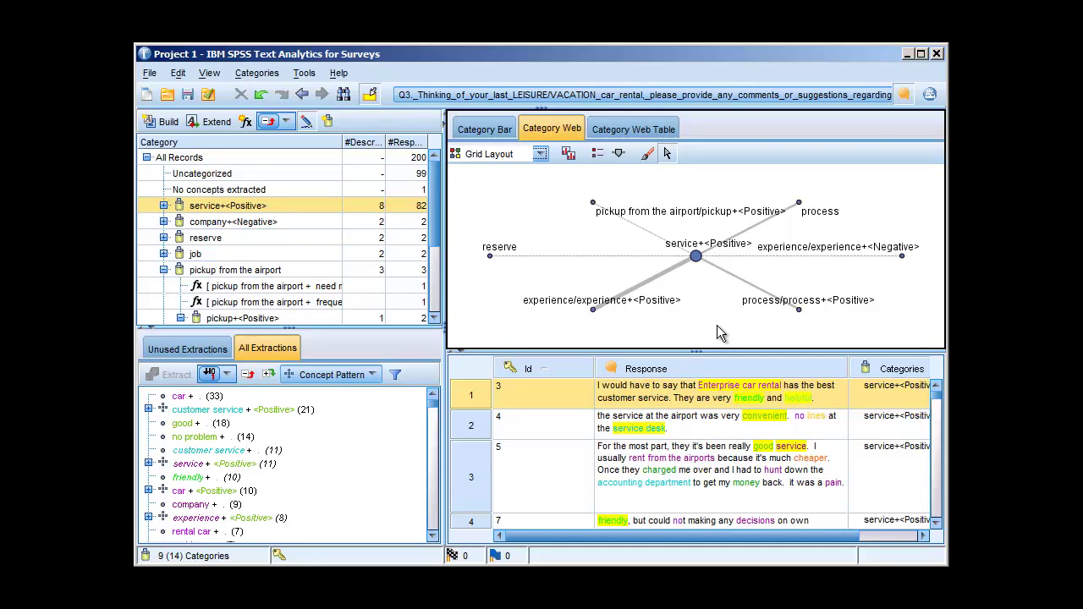
- Export the results as an SPSS Statistics file named Project 1.sav, with categories as columns and question names prepended
{"action": "left_click", "coordinate": [148, 73]}
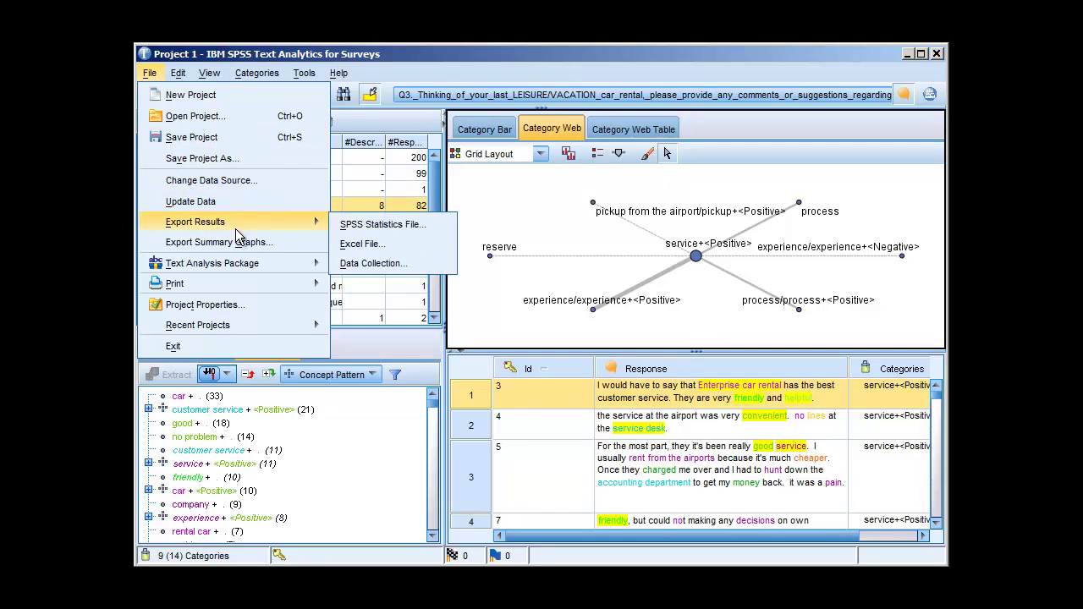
{"action": "mouse_move", "coordinate": [327, 225]}
{"action": "left_click", "coordinate": [346, 231]}
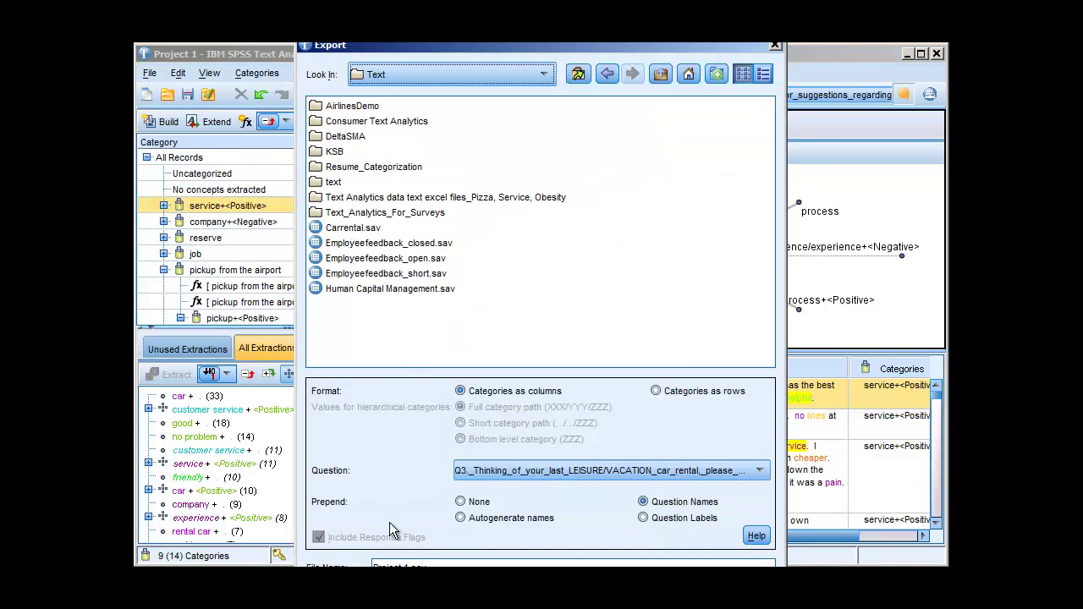
{"action": "left_click", "coordinate": [409, 563]}
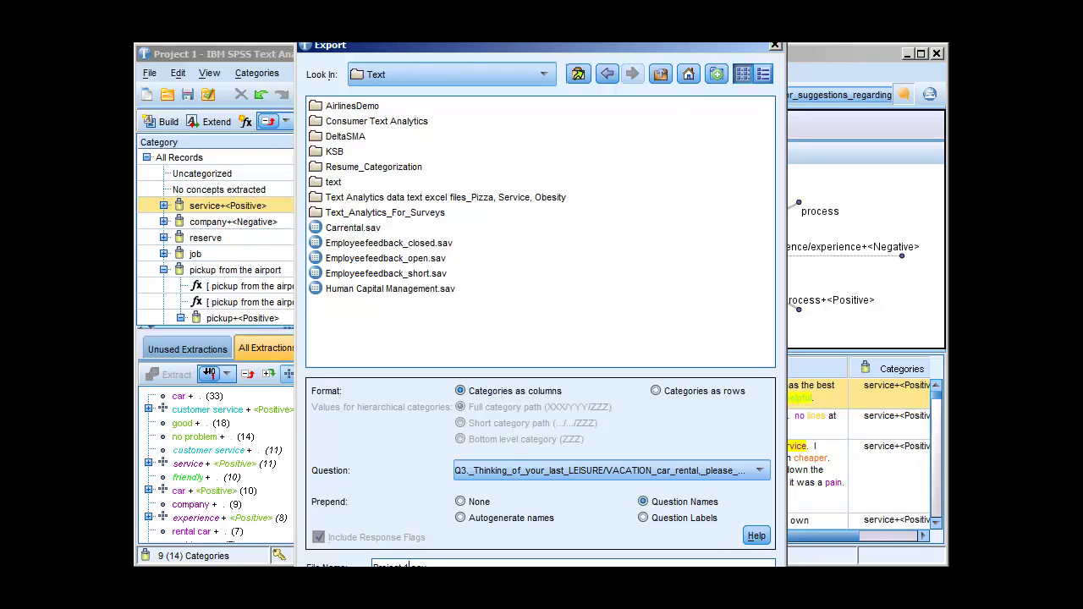
{"action": "left_click_drag", "start_coordinate": [684, 40], "coordinate": [733, 113]}
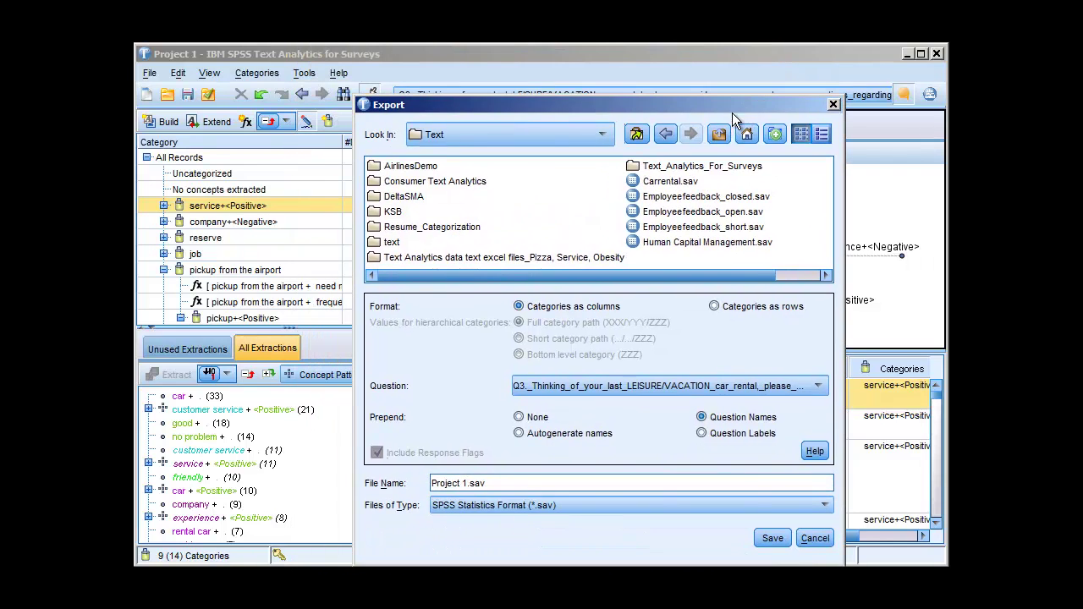
{"action": "left_click", "coordinate": [772, 538]}
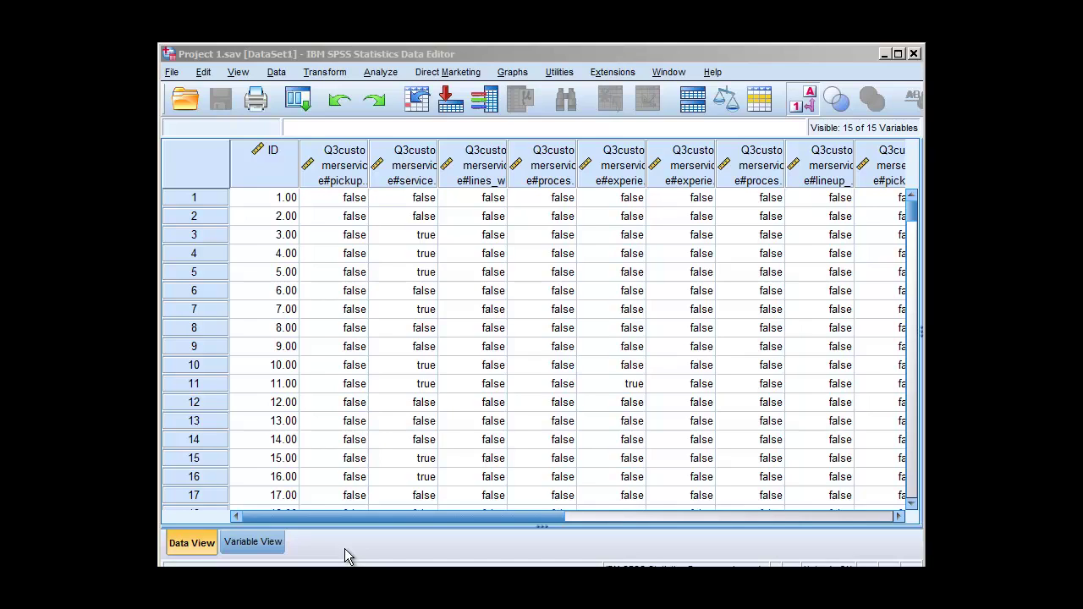
- Examine the exported Project 1.sav in SPSS Statistics, toggling value labels and widening the variables' Label column, and return to Text Analytics for Surveys
{"action": "left_click", "coordinate": [803, 102]}
{"action": "left_click", "coordinate": [803, 102]}
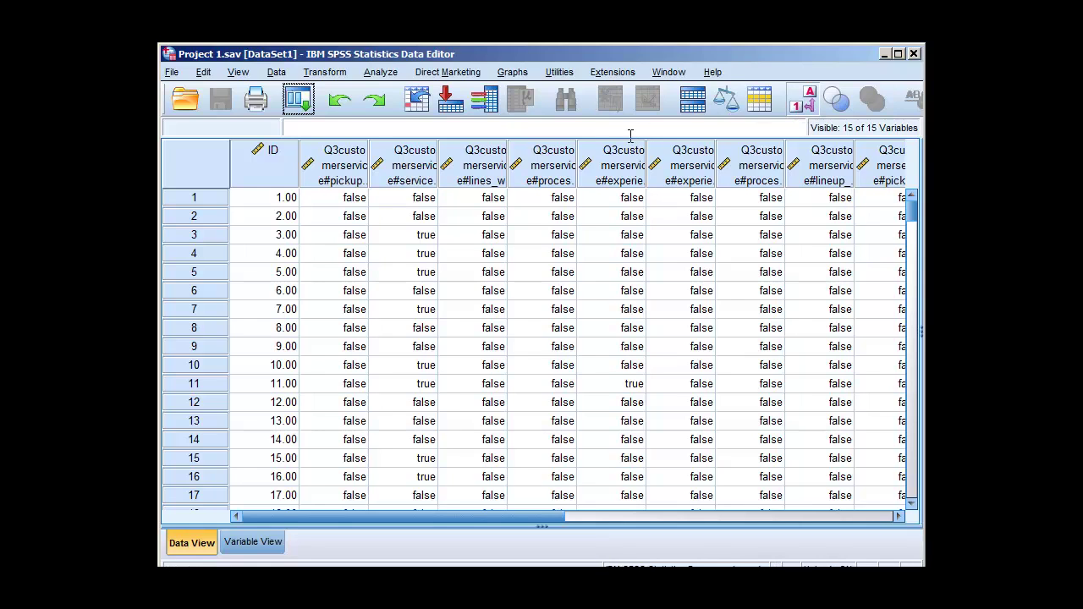
{"action": "left_click", "coordinate": [251, 543]}
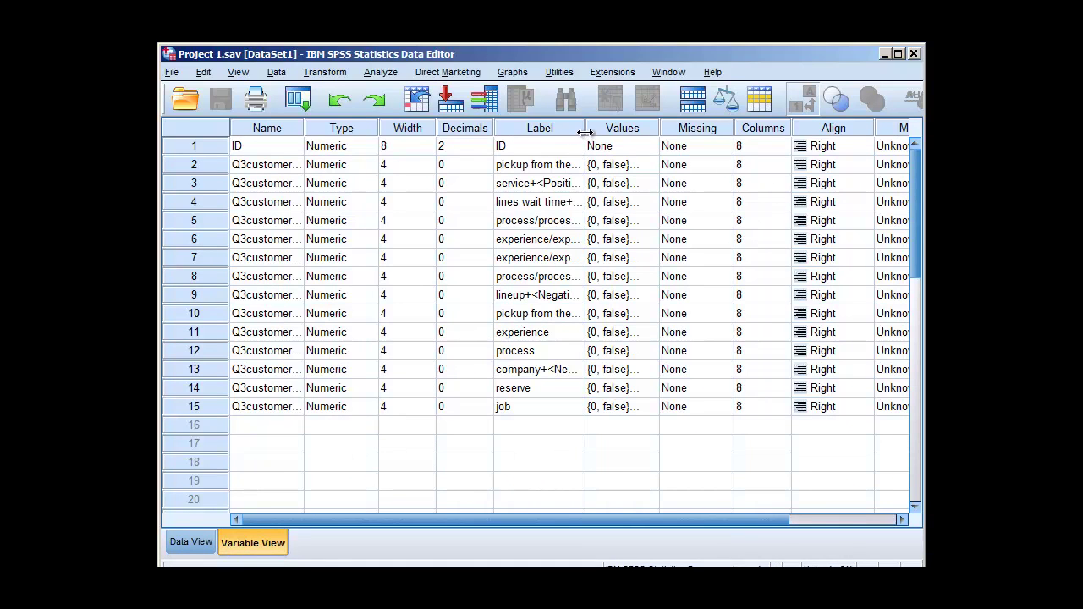
{"action": "left_click_drag", "start_coordinate": [584, 128], "coordinate": [668, 164]}
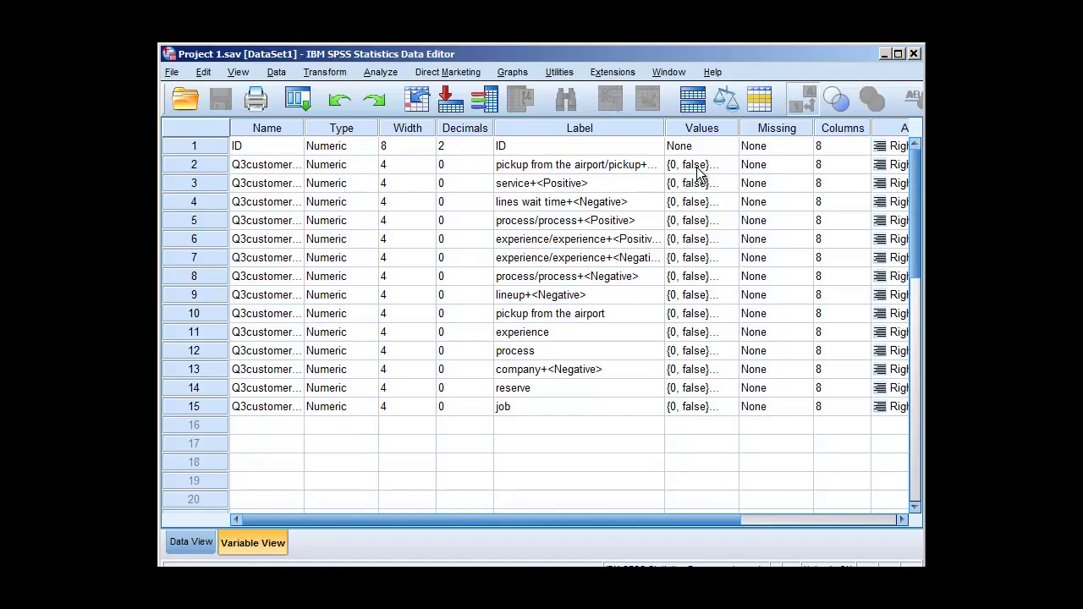
{"action": "left_click", "coordinate": [192, 543]}
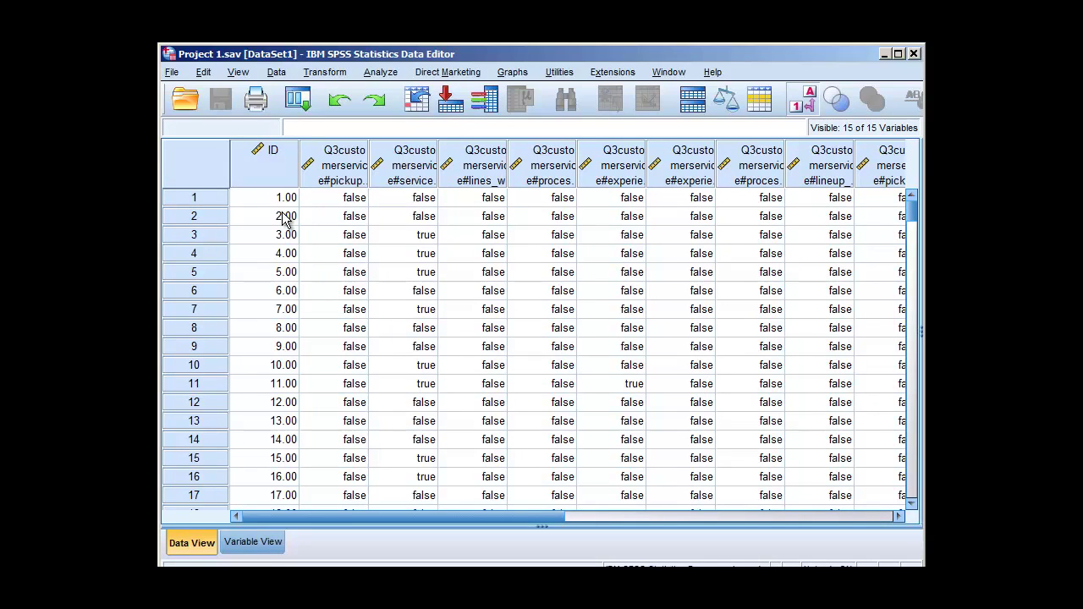
{"action": "left_click", "coordinate": [887, 54]}
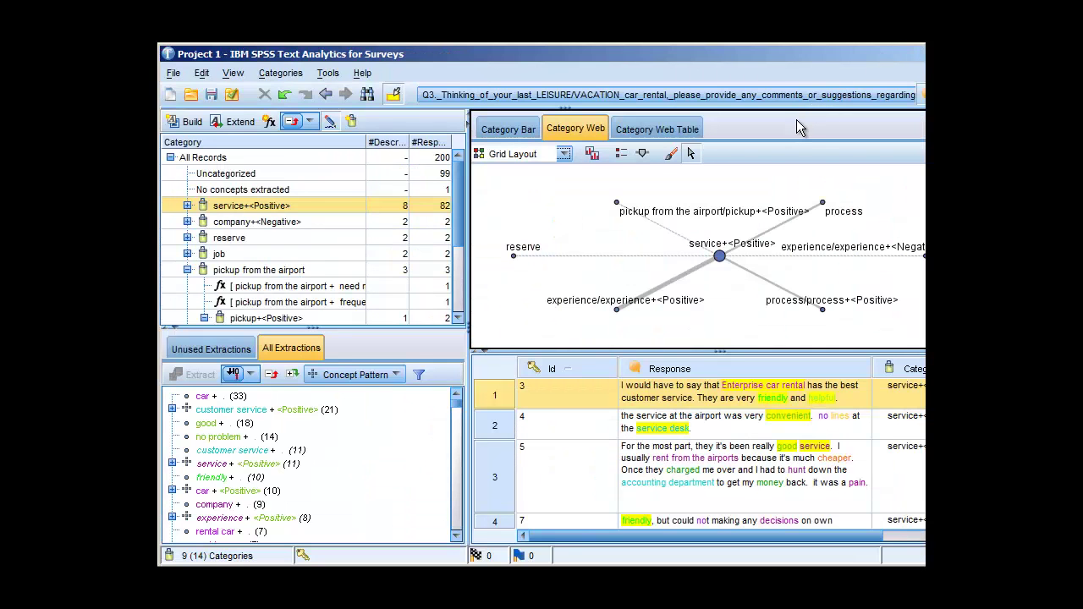